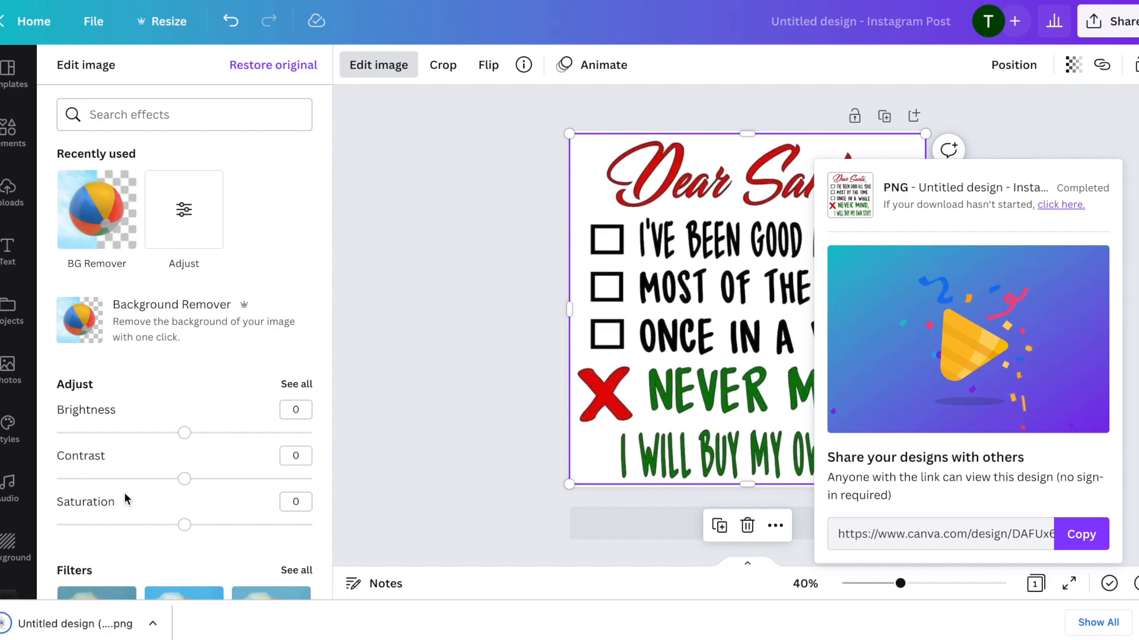
Switch to Cricut Design Space and load "Untitled design (9).png" from Downloads as a new image upload
{"action": "left_click", "coordinate": [35, 623]}
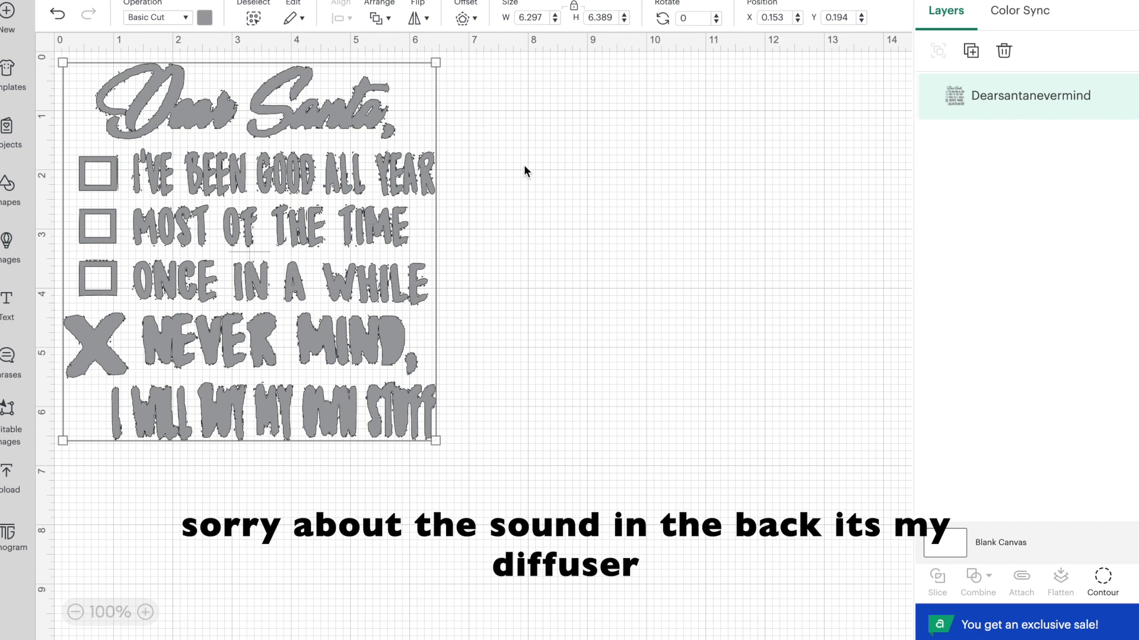
{"action": "left_click", "coordinate": [6, 478]}
{"action": "left_click", "coordinate": [148, 232]}
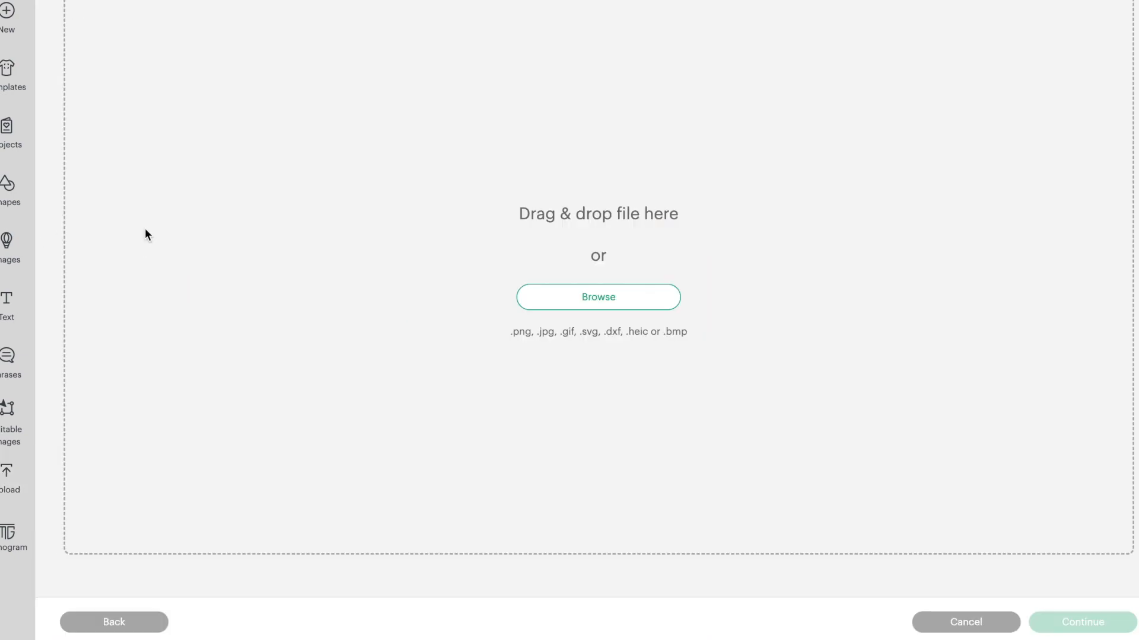
{"action": "left_click", "coordinate": [551, 296]}
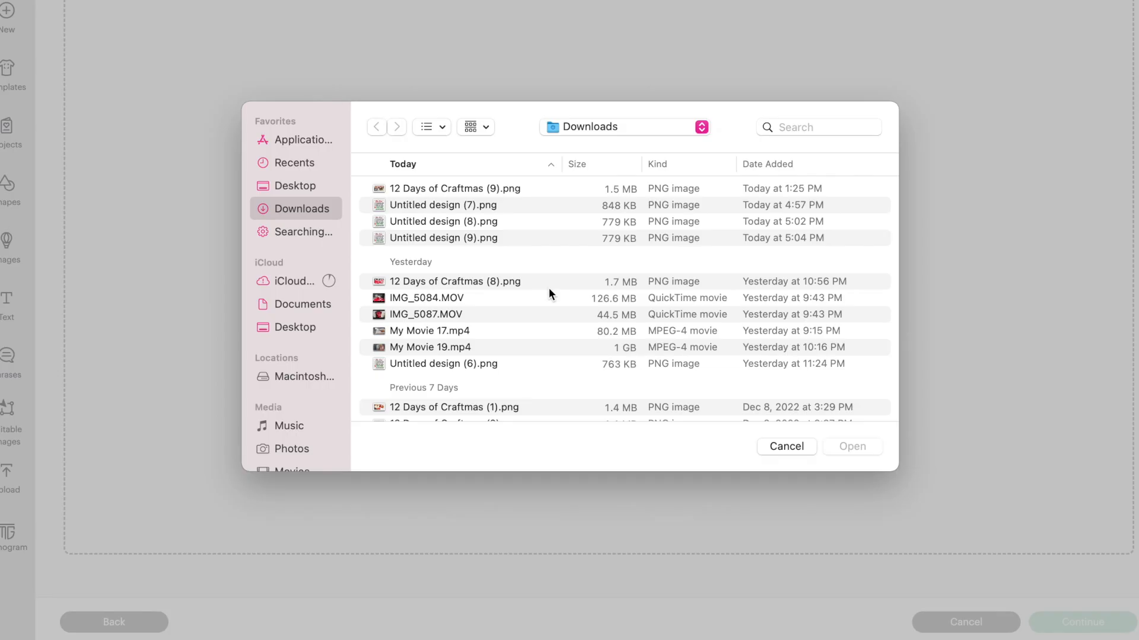
{"action": "double_click", "coordinate": [483, 238]}
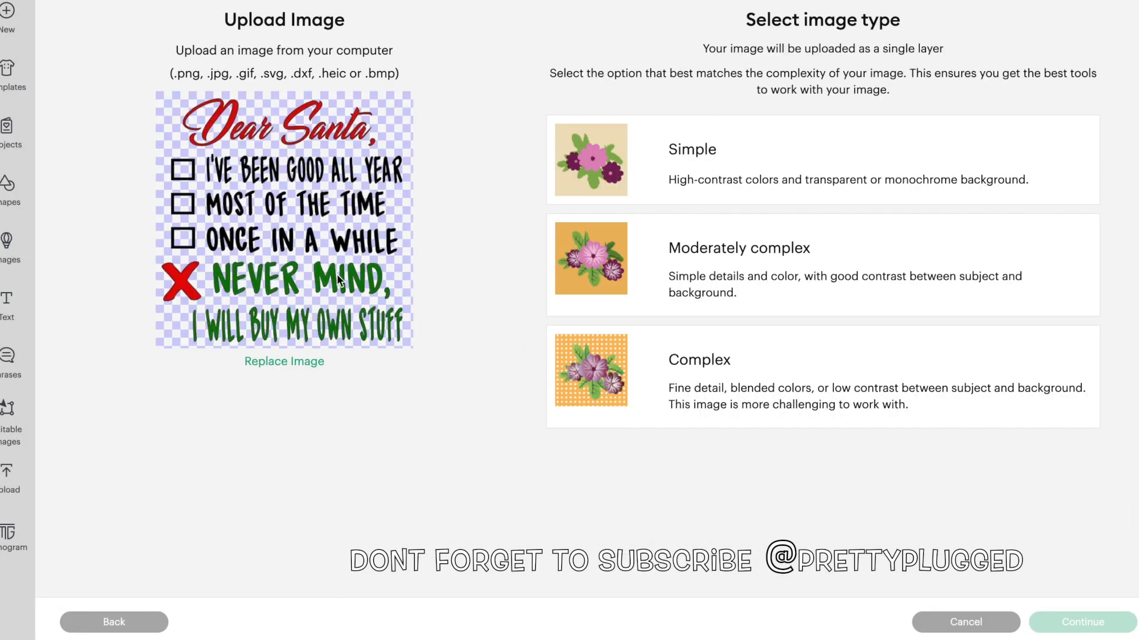
Classify the uploaded Dear Santa image as Complex and continue to the upload type selection
{"action": "left_click", "coordinate": [702, 377]}
{"action": "mouse_move", "coordinate": [1099, 578]}
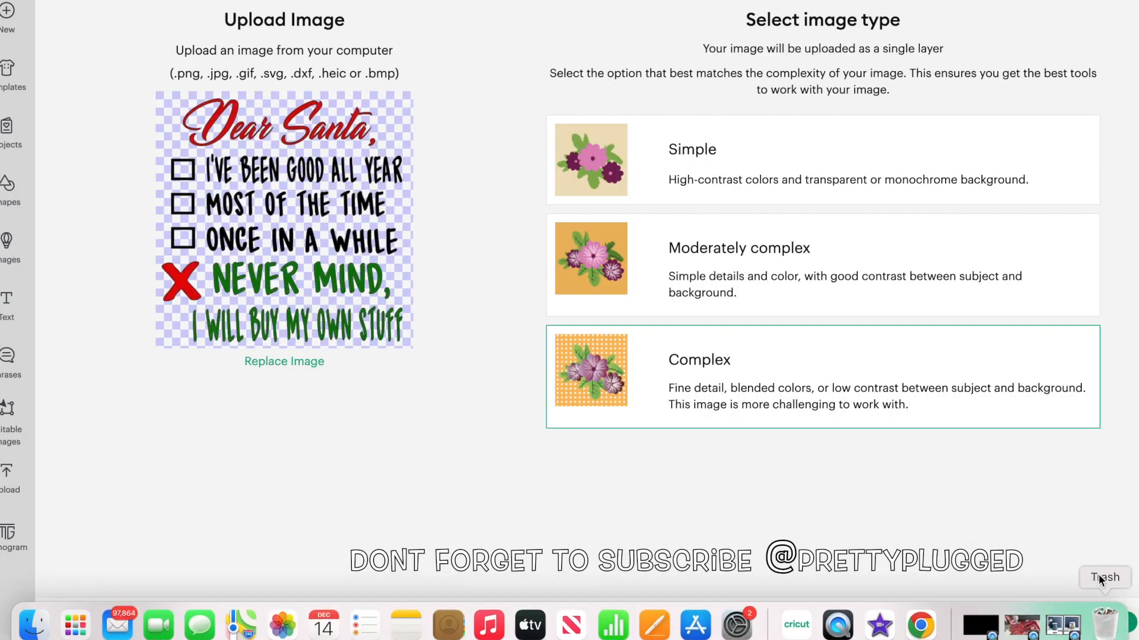
{"action": "left_click", "coordinate": [1085, 622]}
{"action": "left_click", "coordinate": [1080, 622]}
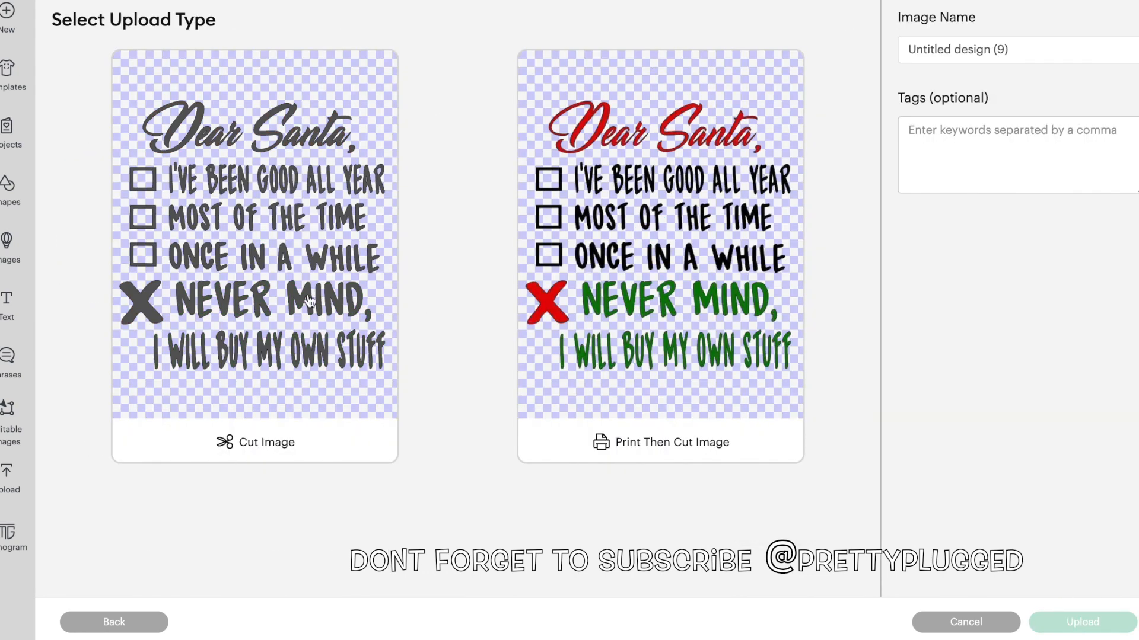
Upload the design as a Cut Image and add it to the canvas
{"action": "left_click", "coordinate": [261, 339]}
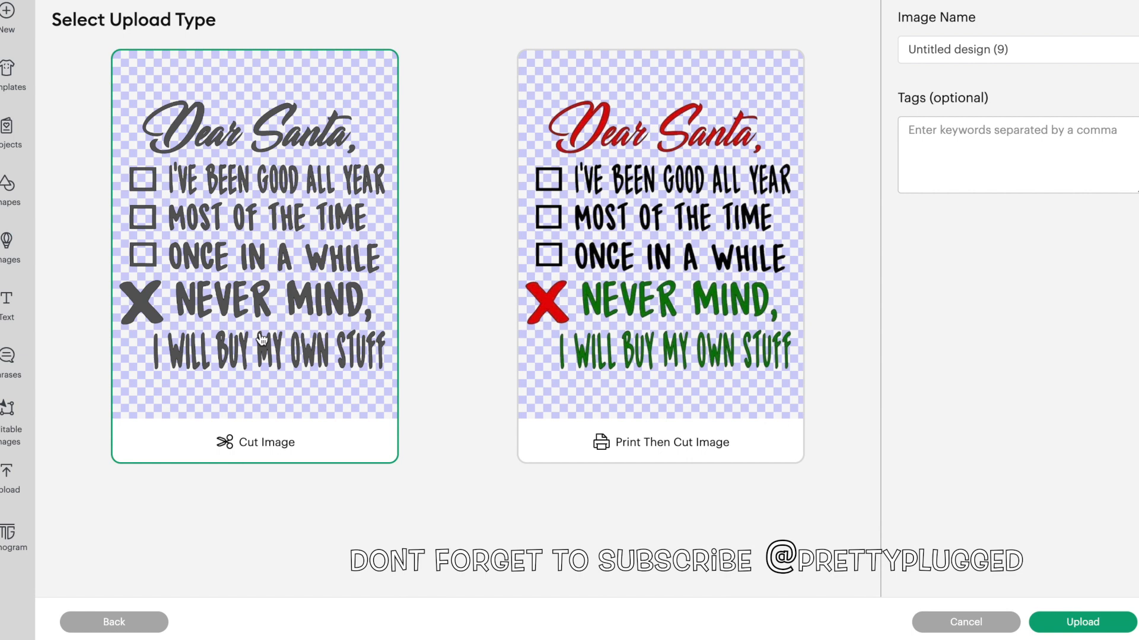
{"action": "left_click", "coordinate": [1092, 628]}
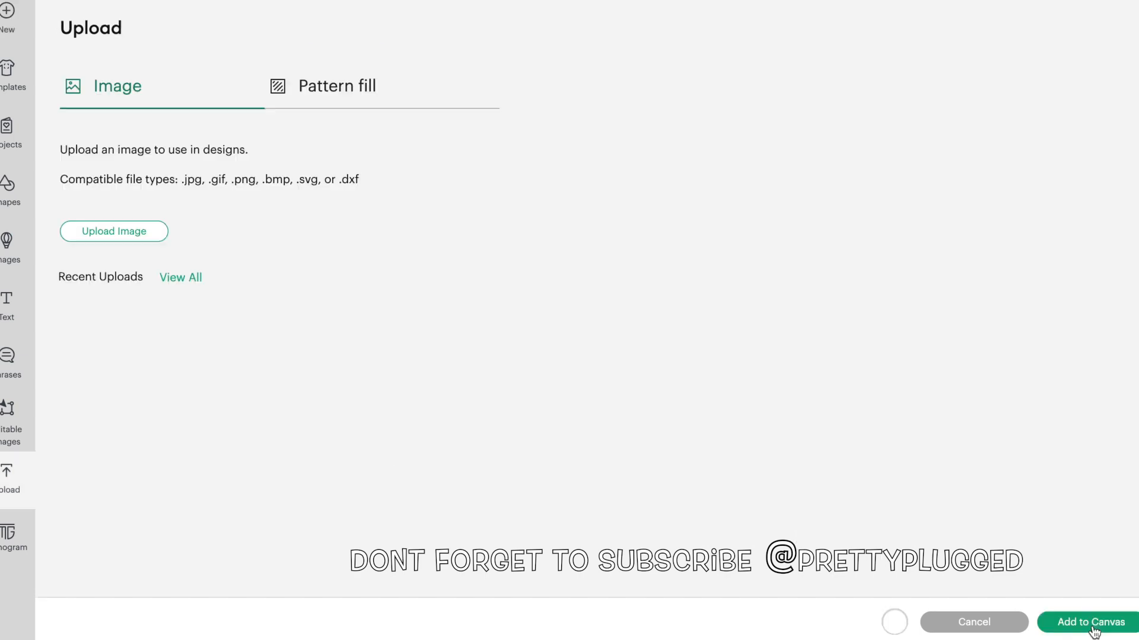
{"action": "left_click", "coordinate": [1098, 624]}
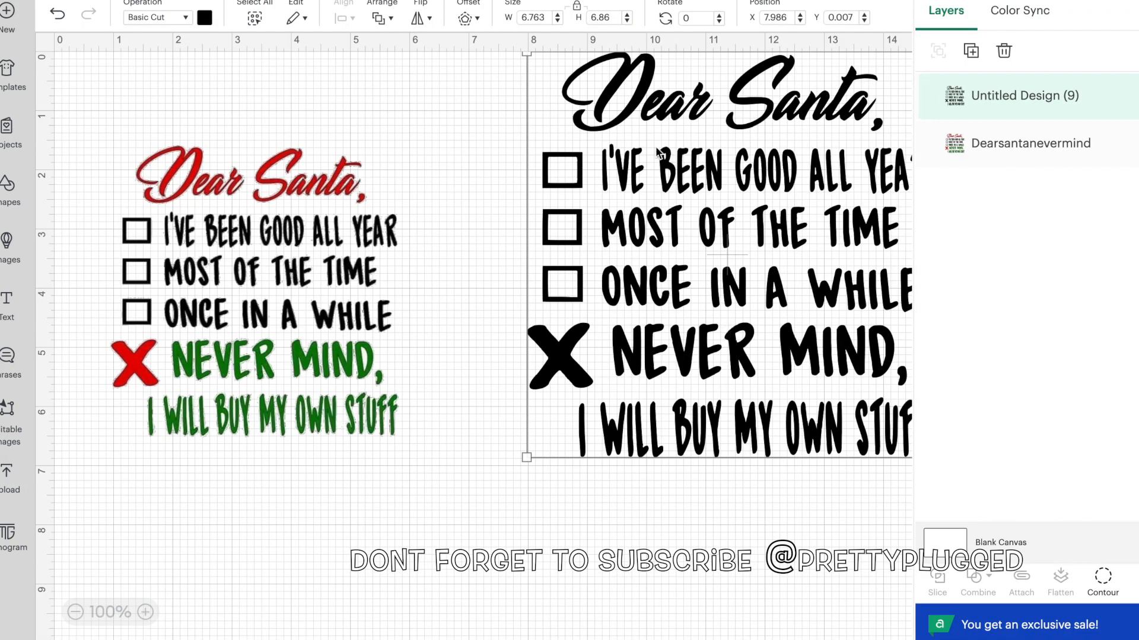
Hide the Dearsantanevermind layer and move the black cut design to about X 2.986, Y 0.548
{"action": "left_click", "coordinate": [1020, 143]}
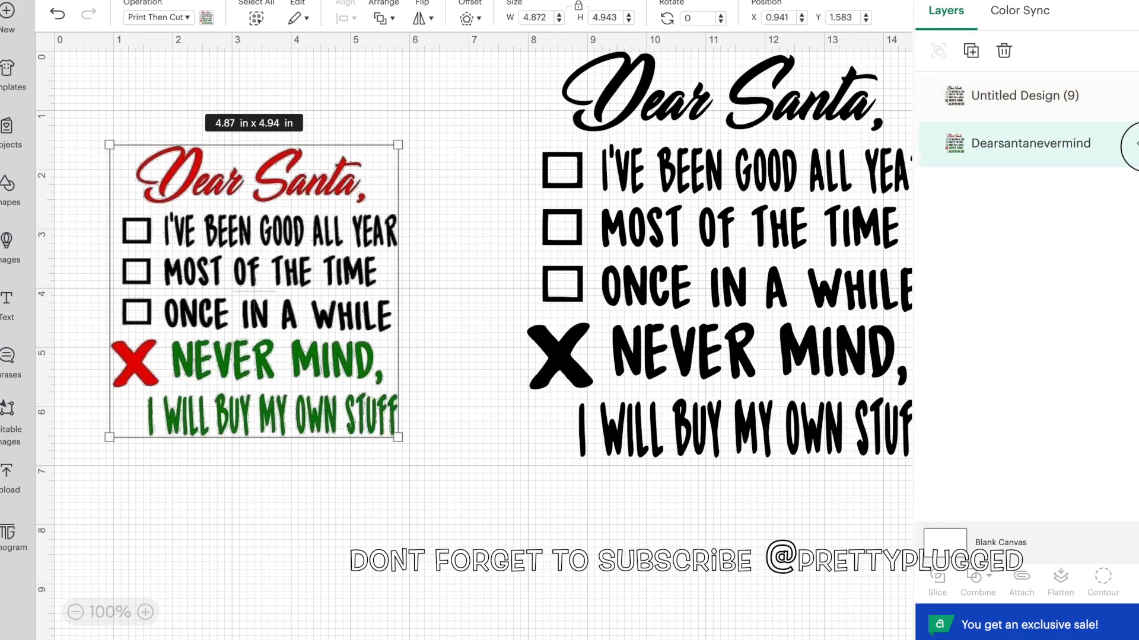
{"action": "left_click", "coordinate": [1130, 144]}
{"action": "left_click_drag", "start_coordinate": [658, 263], "coordinate": [360, 294]}
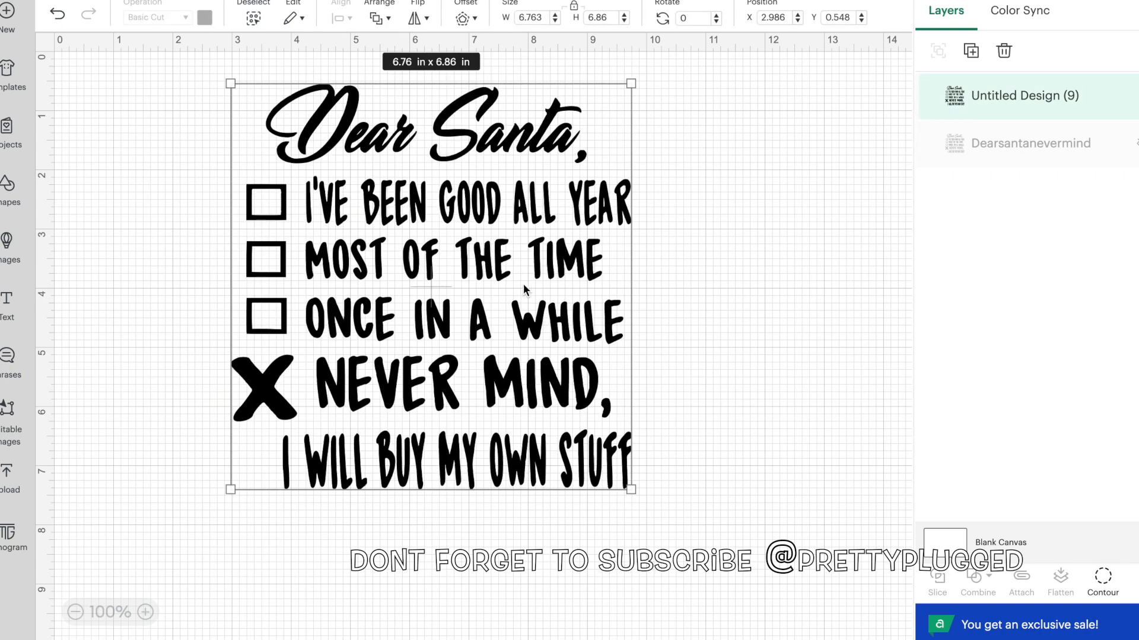
Duplicate the black Dear Santa design twice and move the newest copy to the right of the others
{"action": "left_click", "coordinate": [970, 51]}
{"action": "left_click", "coordinate": [973, 52]}
{"action": "left_click_drag", "start_coordinate": [309, 332], "coordinate": [676, 308]}
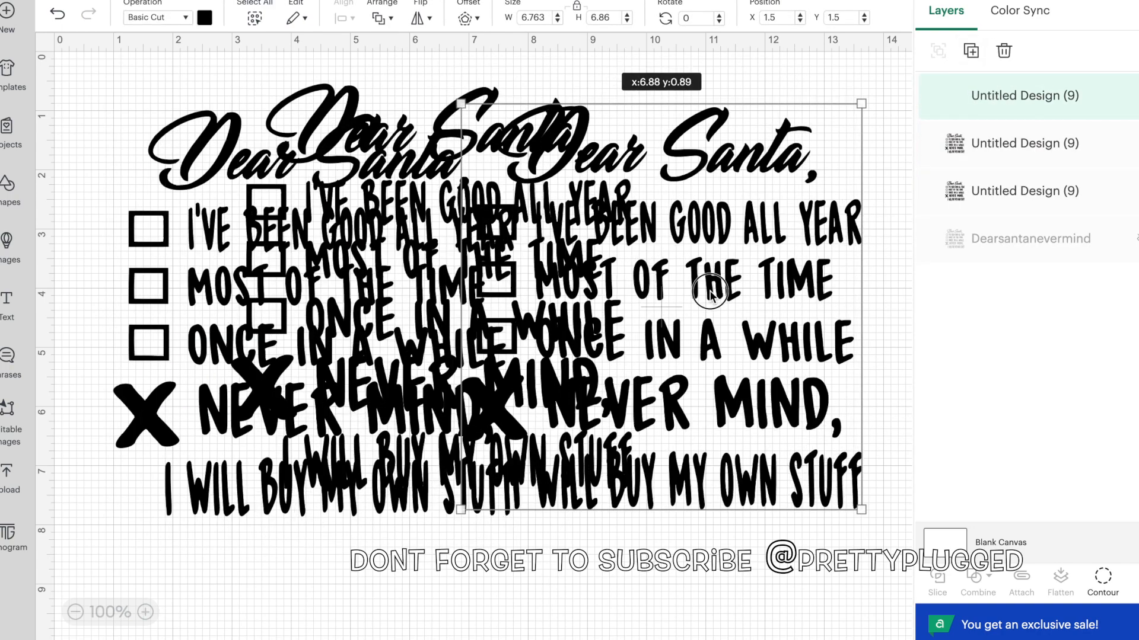
Hide the two lower black design layers and move the remaining copy to about X 1.389, Y 0.931
{"action": "left_click", "coordinate": [1134, 190]}
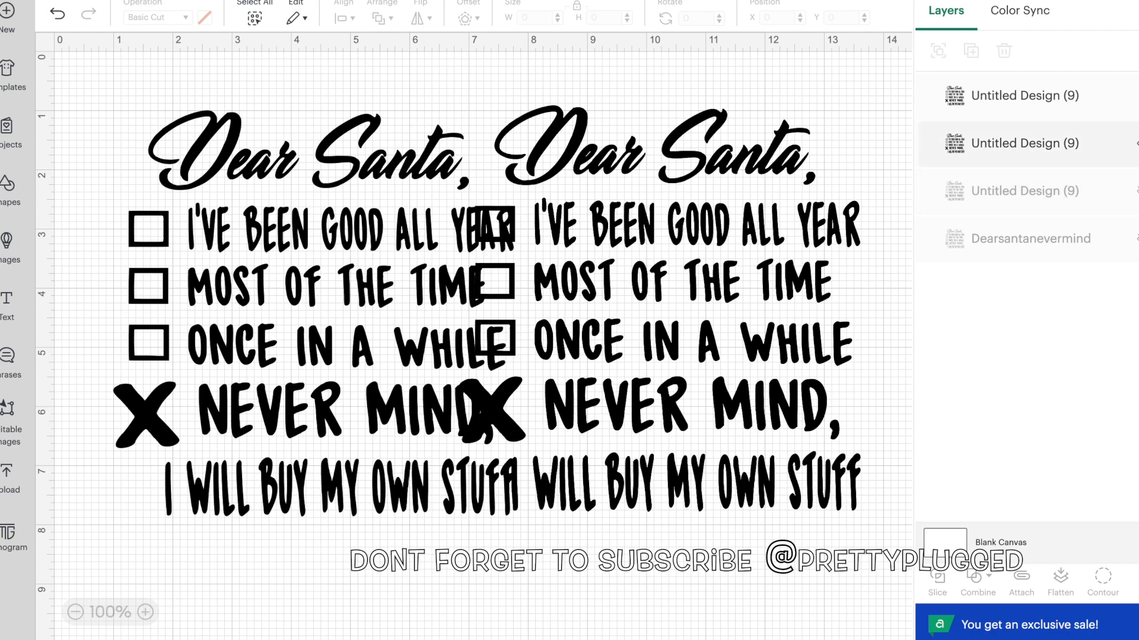
{"action": "left_click", "coordinate": [1134, 144]}
{"action": "left_click_drag", "start_coordinate": [596, 316], "coordinate": [272, 316]}
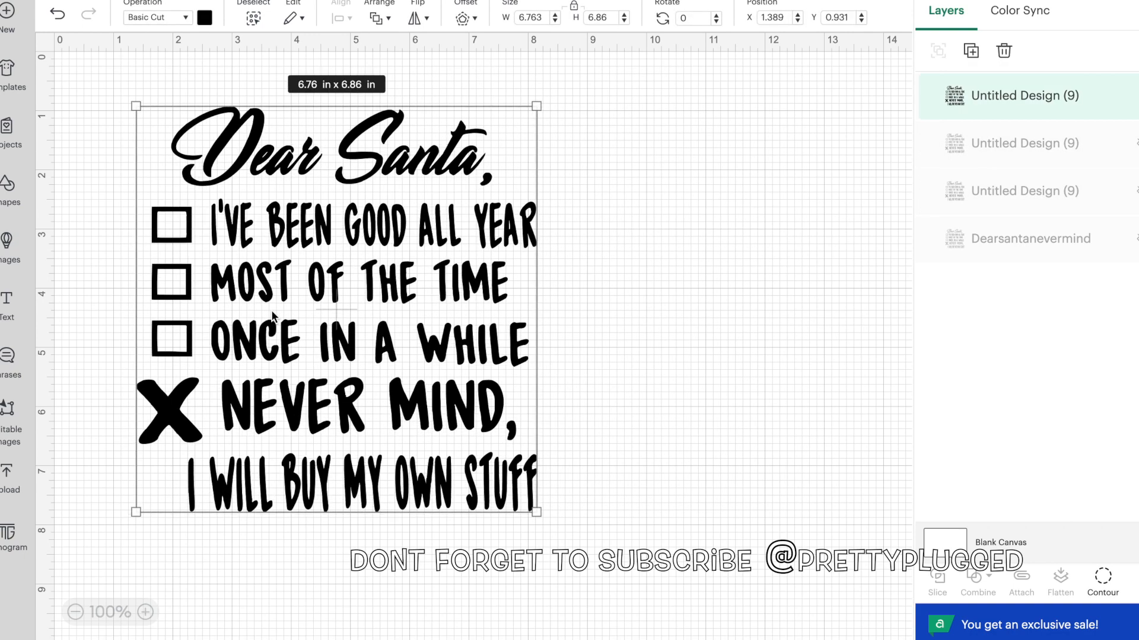
Use Contour on the visible copy to hide everything except the words "Dear Santa" and the X
{"action": "left_click", "coordinate": [1104, 579]}
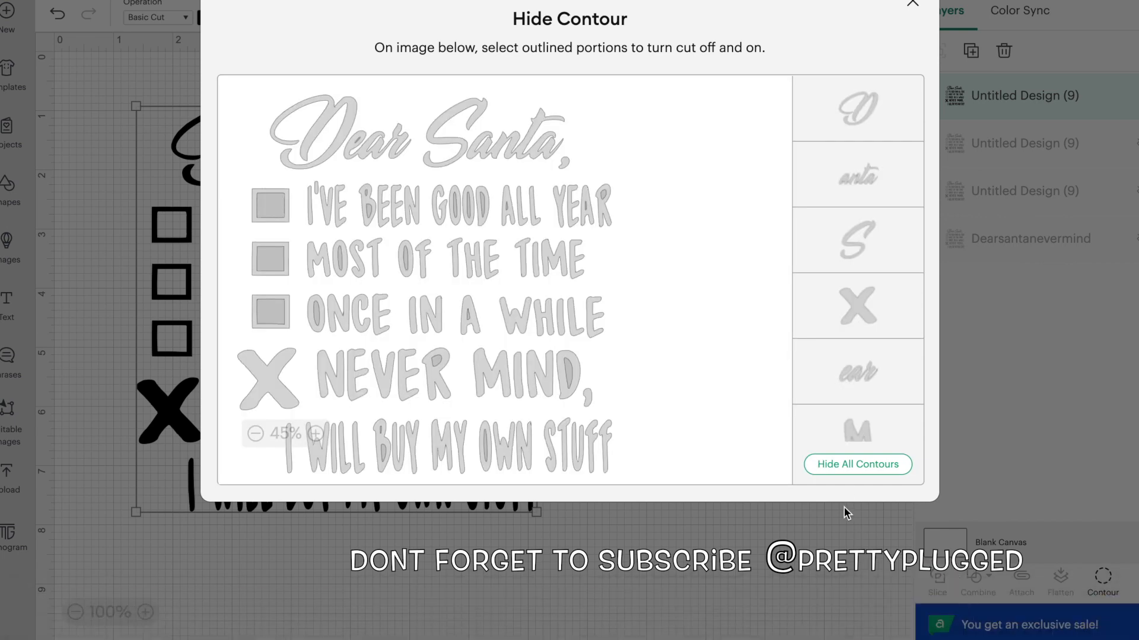
{"action": "left_click", "coordinate": [856, 466]}
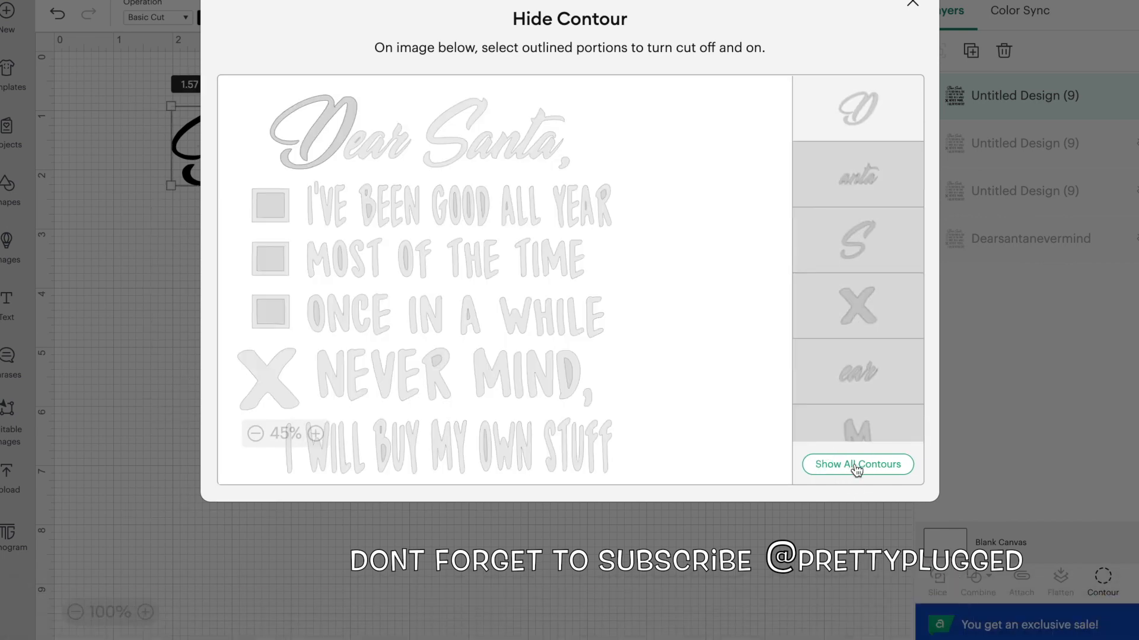
{"action": "left_click", "coordinate": [366, 151]}
{"action": "left_click", "coordinate": [465, 151]}
{"action": "left_click", "coordinate": [482, 151]}
{"action": "left_click", "coordinate": [462, 144]}
{"action": "left_click", "coordinate": [486, 144]}
{"action": "left_click", "coordinate": [474, 145]}
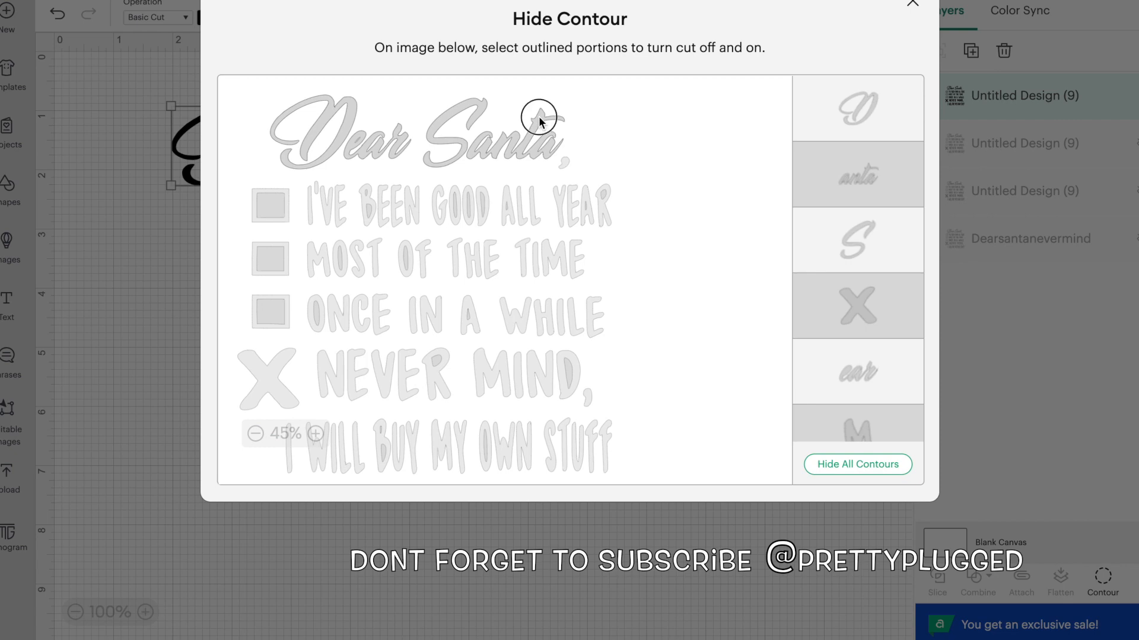
{"action": "left_click", "coordinate": [538, 116]}
{"action": "left_click", "coordinate": [269, 378]}
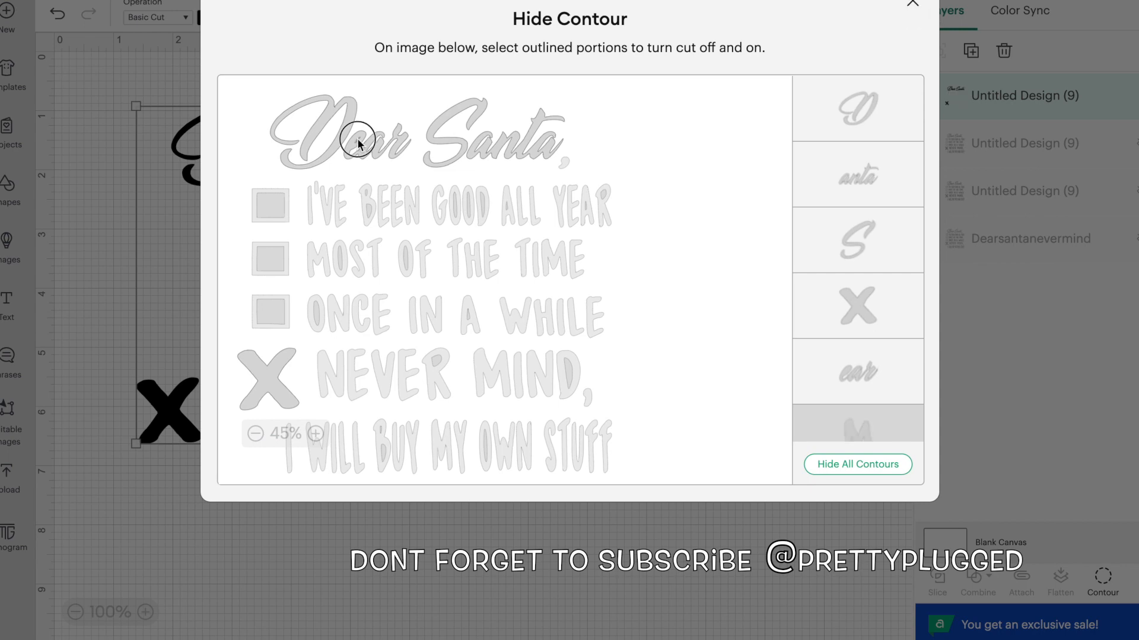
{"action": "left_click", "coordinate": [912, 4]}
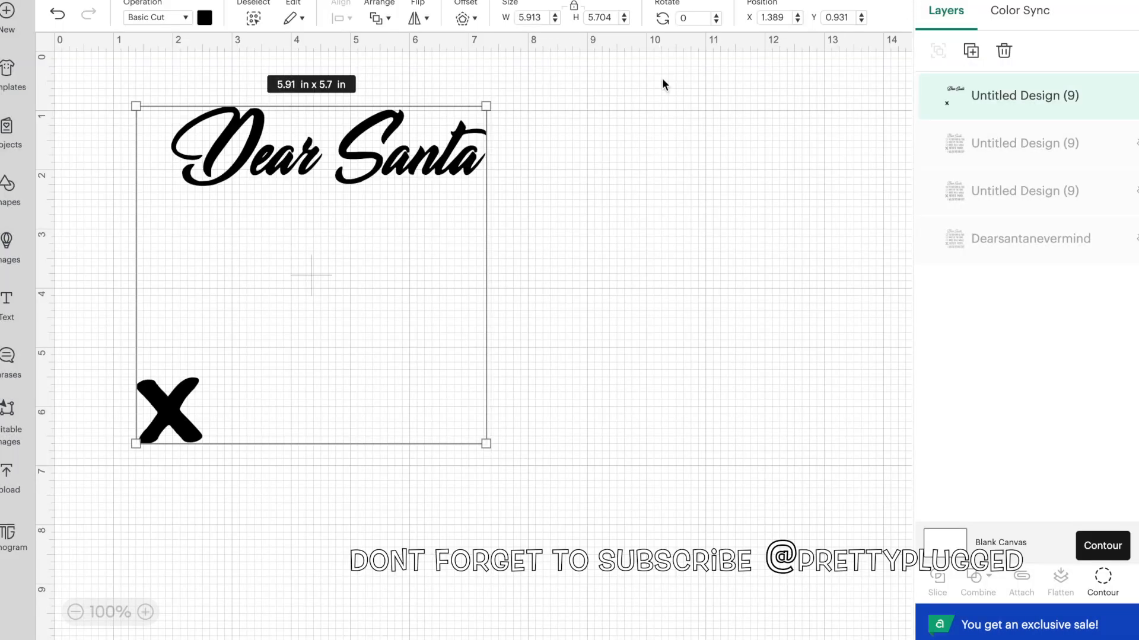
Show the Dearsantanevermind layer and move the "Dear Santa" and X piece beside it, to about X 7.222, Y 0.958
{"action": "left_click", "coordinate": [205, 18]}
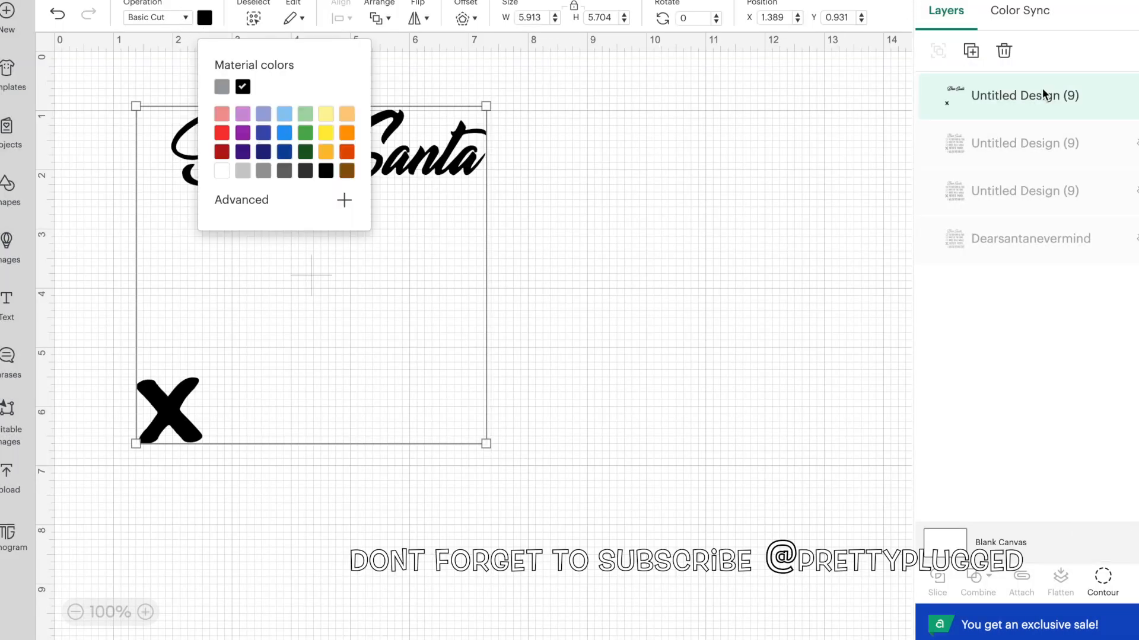
{"action": "left_click", "coordinate": [1137, 238]}
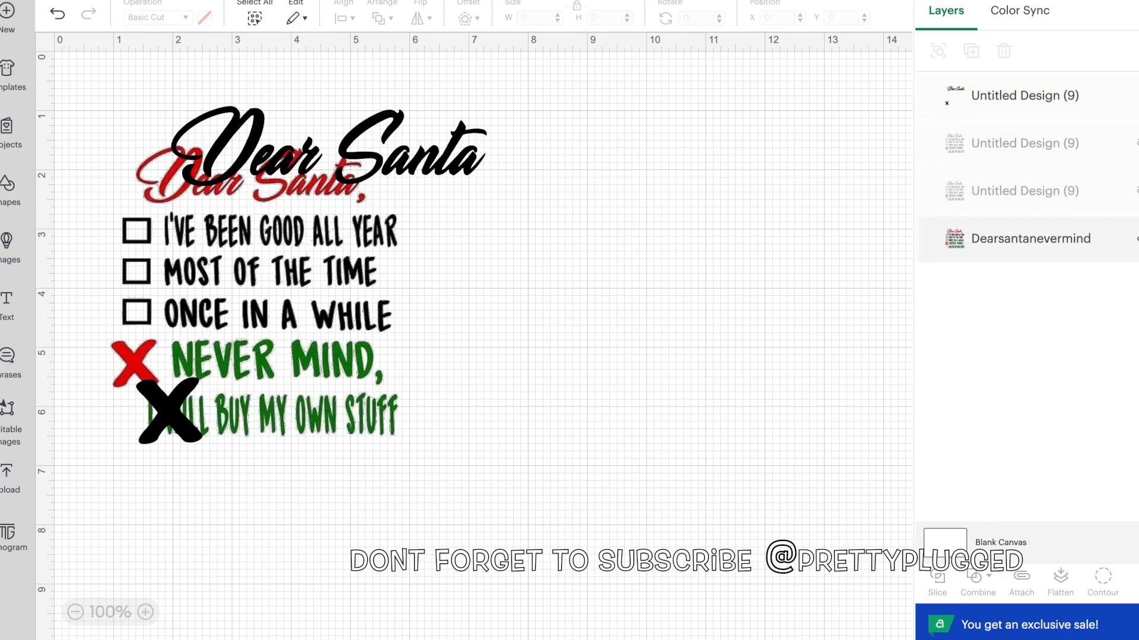
{"action": "left_click", "coordinate": [315, 256]}
{"action": "left_click_drag", "start_coordinate": [315, 257], "coordinate": [623, 240]}
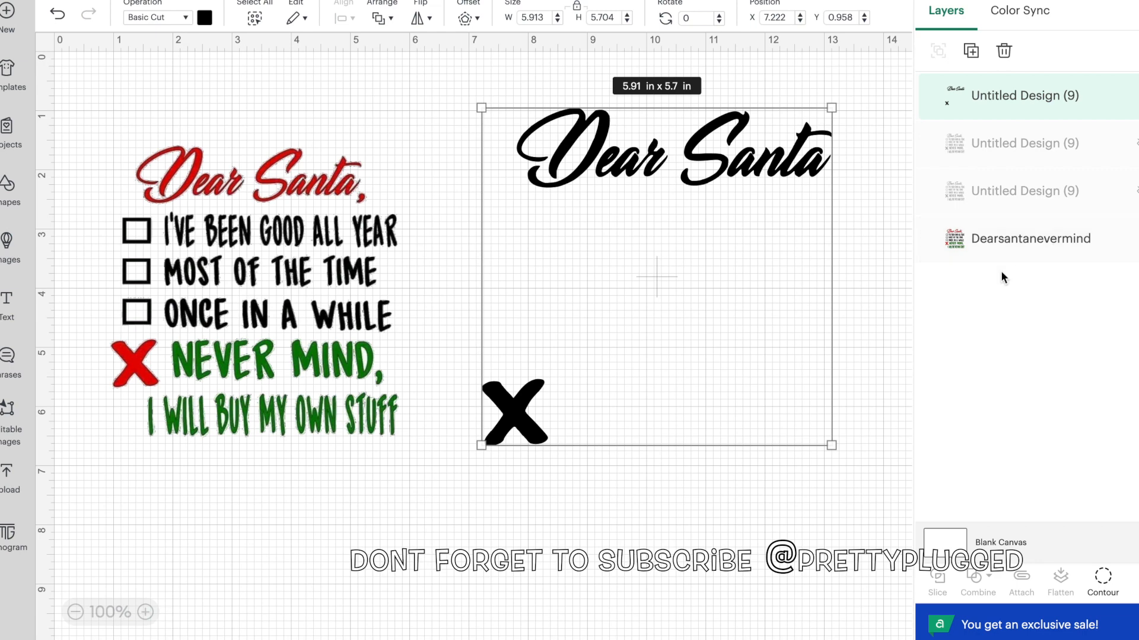
Change the material color of the "Dear Santa" and X piece to red and hide its layer
{"action": "left_click", "coordinate": [205, 18]}
{"action": "left_click", "coordinate": [218, 137]}
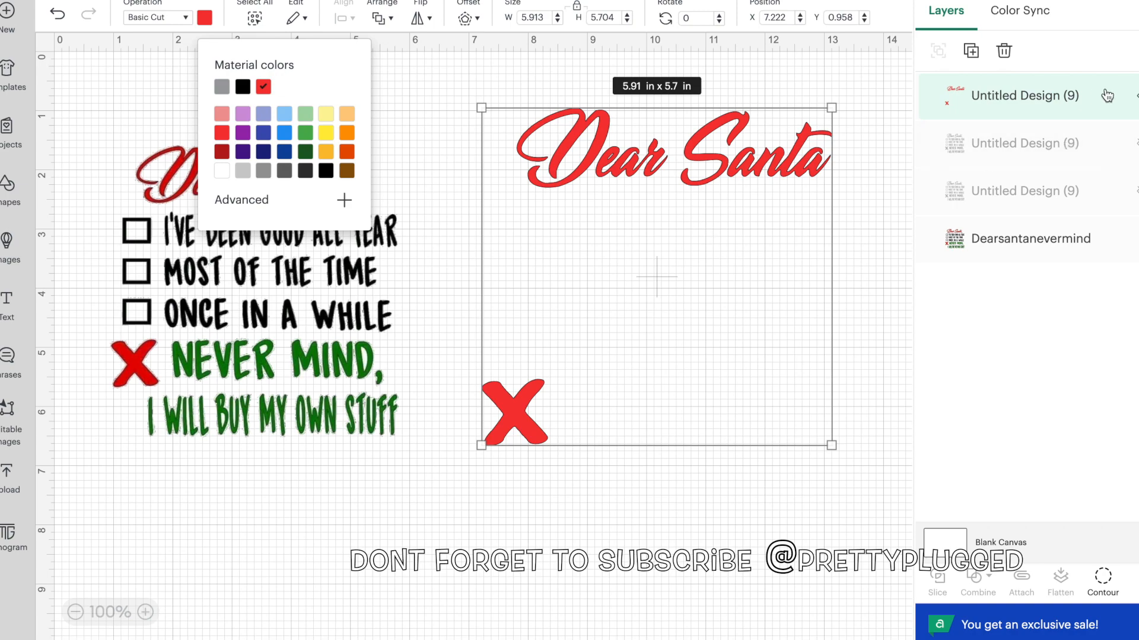
{"action": "left_click", "coordinate": [1137, 96]}
Show the second black copy, hide the Dearsantanevermind layer, and place the copy at about X 5.986, Y 0.986
{"action": "left_click", "coordinate": [1136, 143]}
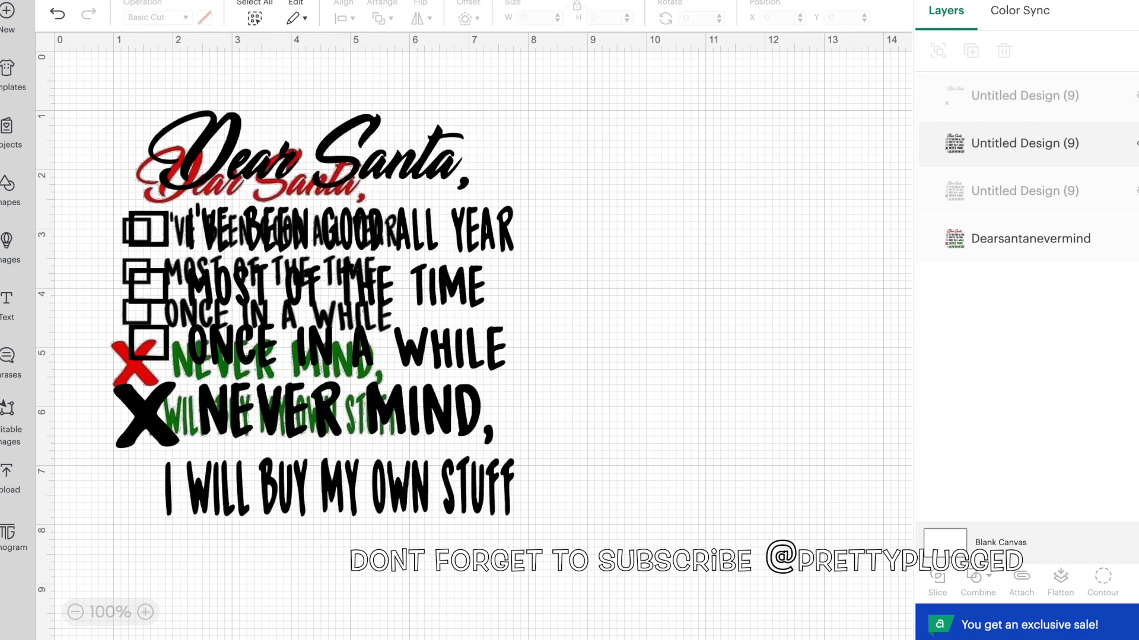
{"action": "left_click_drag", "start_coordinate": [304, 337], "coordinate": [664, 313]}
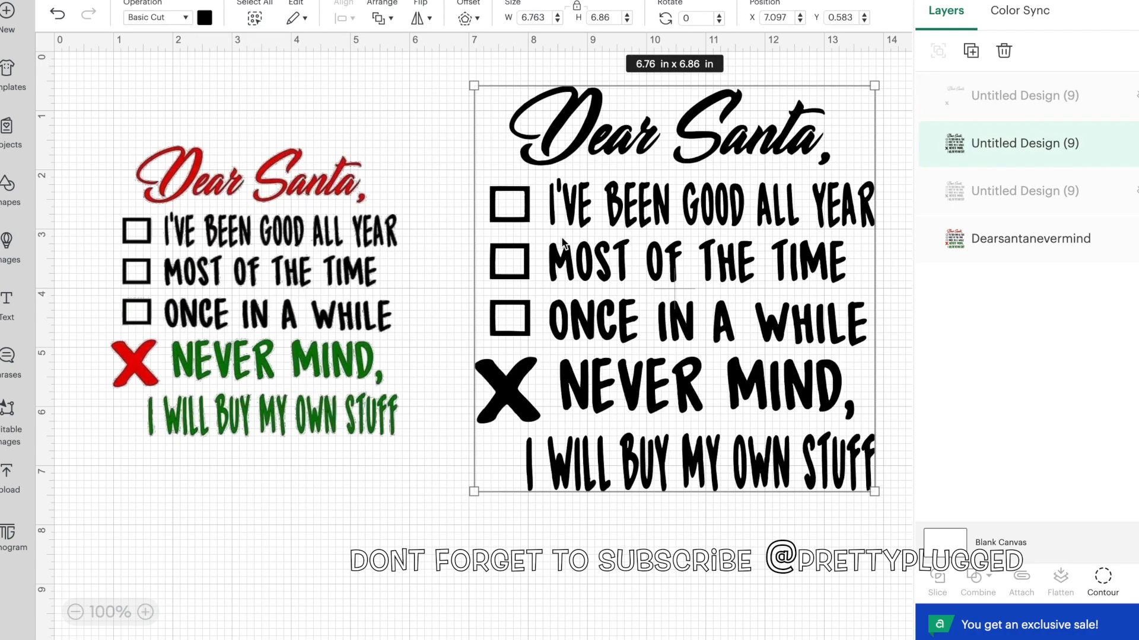
{"action": "left_click", "coordinate": [1031, 238]}
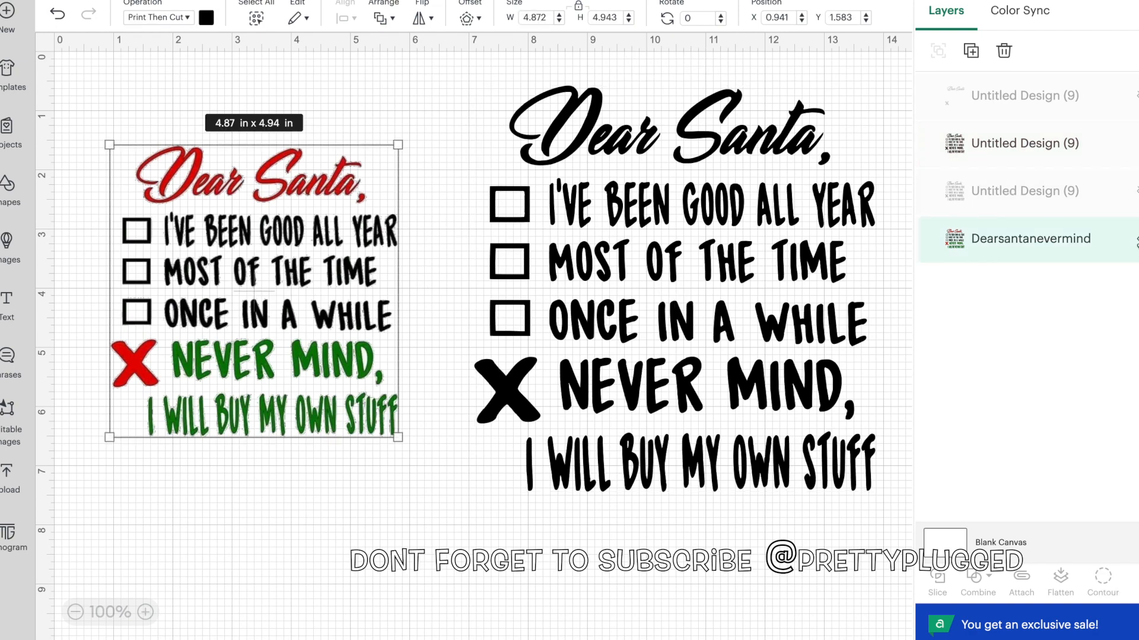
{"action": "left_click", "coordinate": [1136, 239]}
{"action": "left_click_drag", "start_coordinate": [727, 304], "coordinate": [663, 329]}
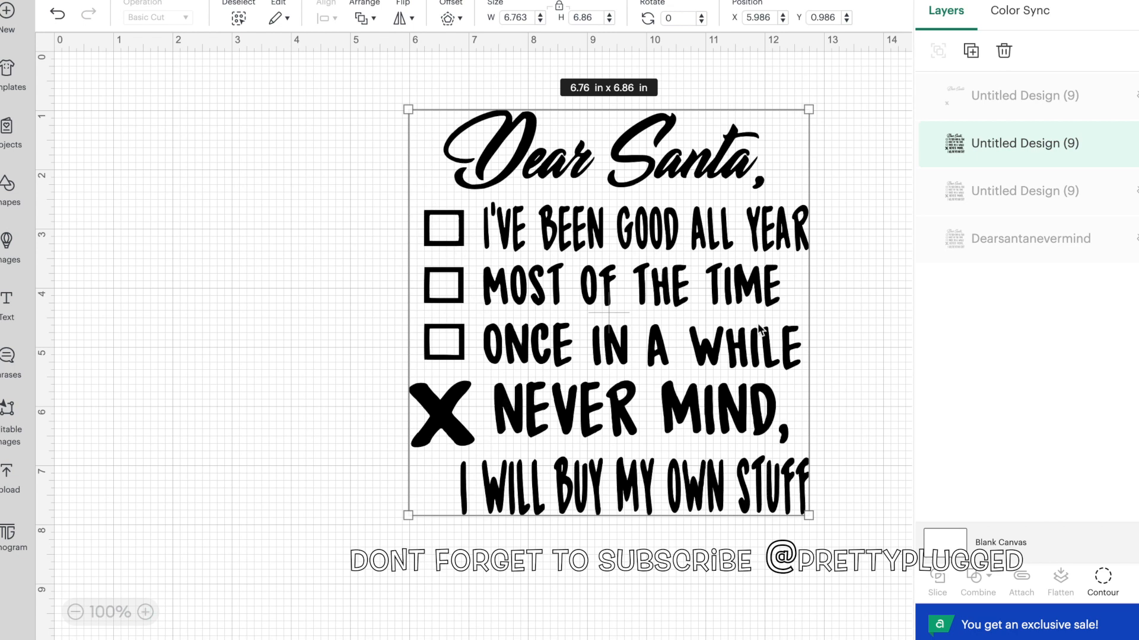
In Contour, hide all contours of the second copy and turn the letters of "I'VE BEEN GOOD ALL YEAR" back on
{"action": "left_click", "coordinate": [1102, 576]}
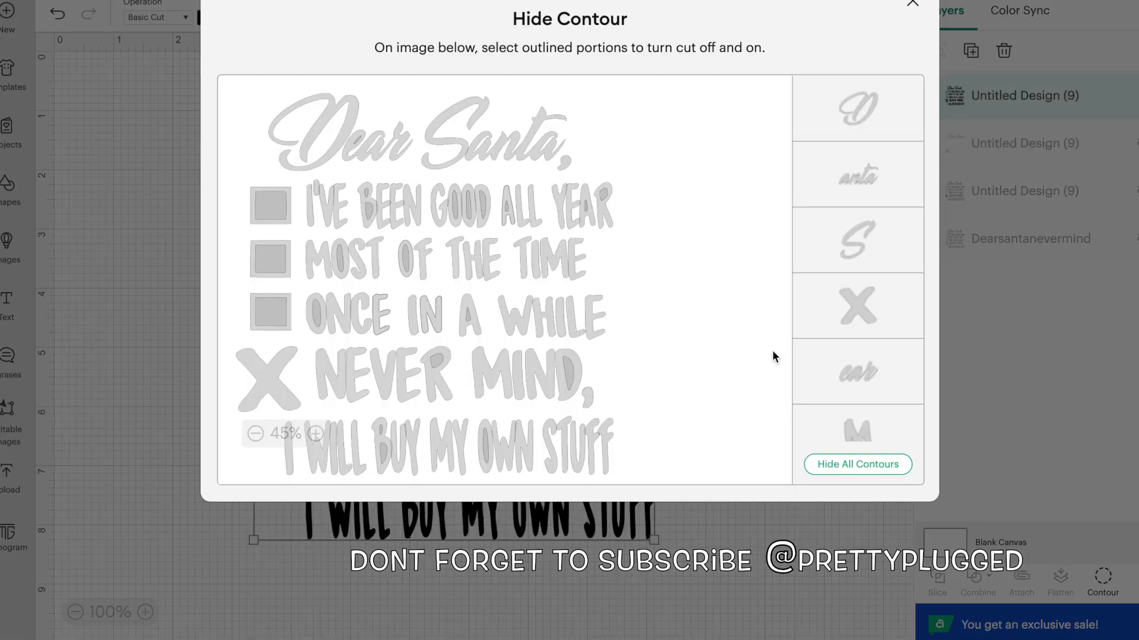
{"action": "left_click", "coordinate": [869, 468]}
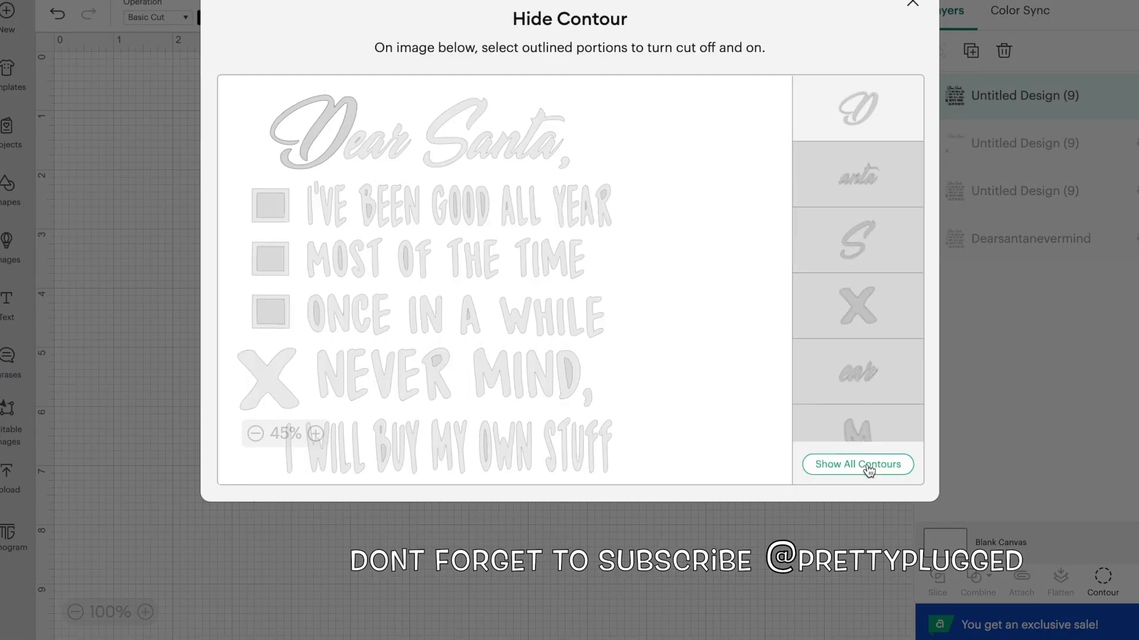
{"action": "left_click", "coordinate": [311, 218]}
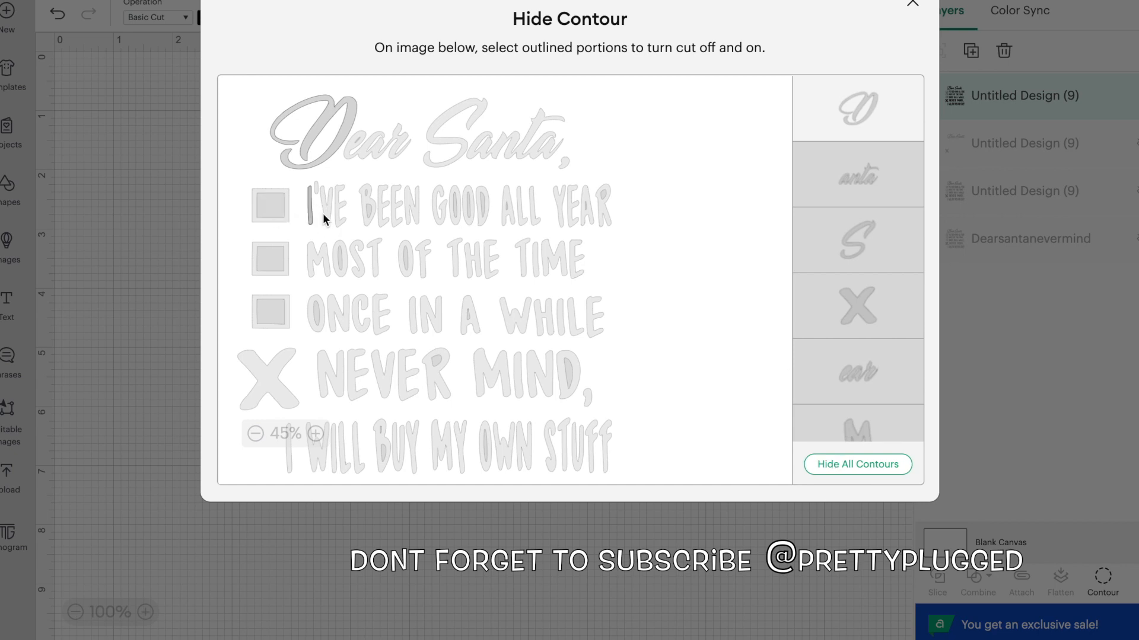
{"action": "left_click", "coordinate": [315, 185]}
{"action": "left_click", "coordinate": [340, 221]}
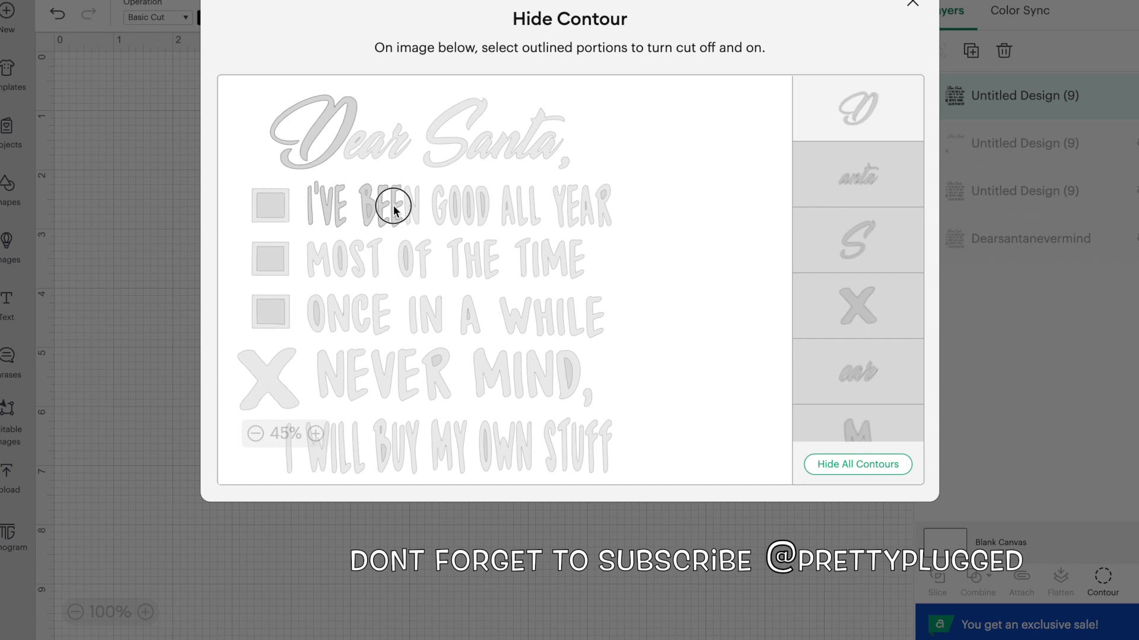
{"action": "left_click", "coordinate": [452, 216]}
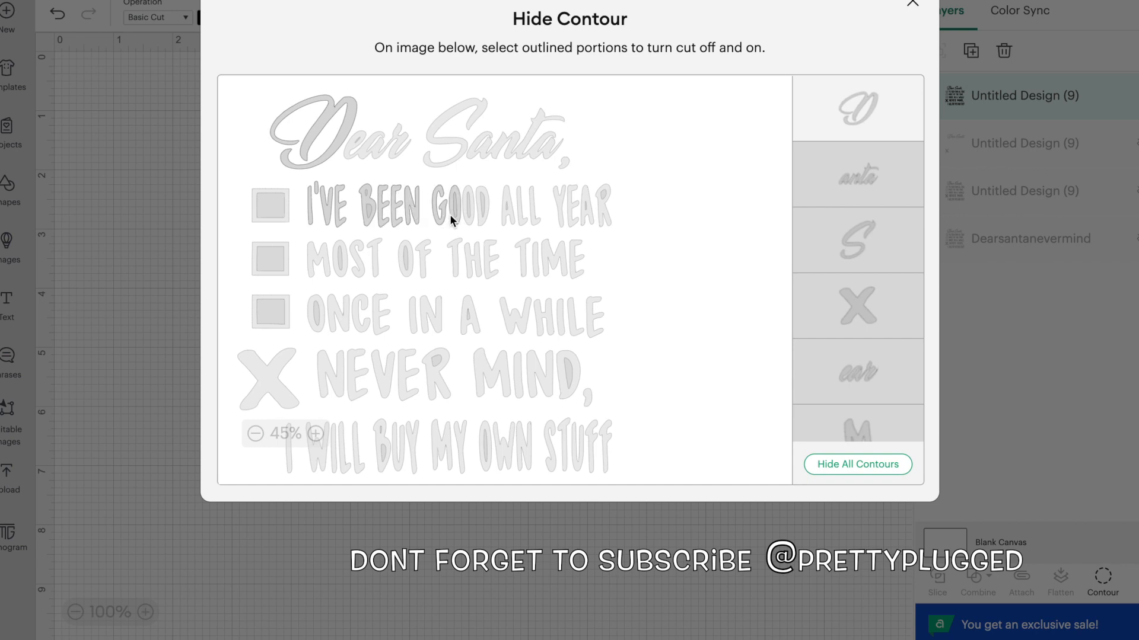
{"action": "left_click", "coordinate": [465, 218]}
{"action": "left_click", "coordinate": [480, 221]}
{"action": "left_click", "coordinate": [512, 223]}
{"action": "left_click", "coordinate": [522, 223]}
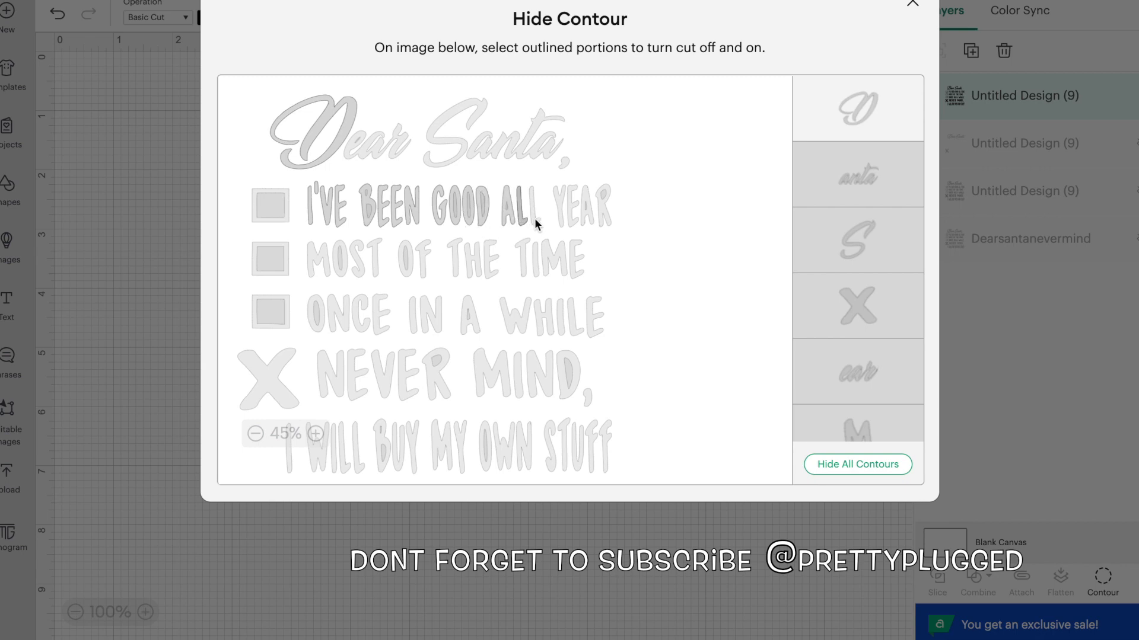
{"action": "left_click", "coordinate": [587, 221]}
{"action": "left_click", "coordinate": [603, 211]}
Turn the letters of "MOST OF THE TIME" back on in the second copy's contours
{"action": "left_click", "coordinate": [323, 268]}
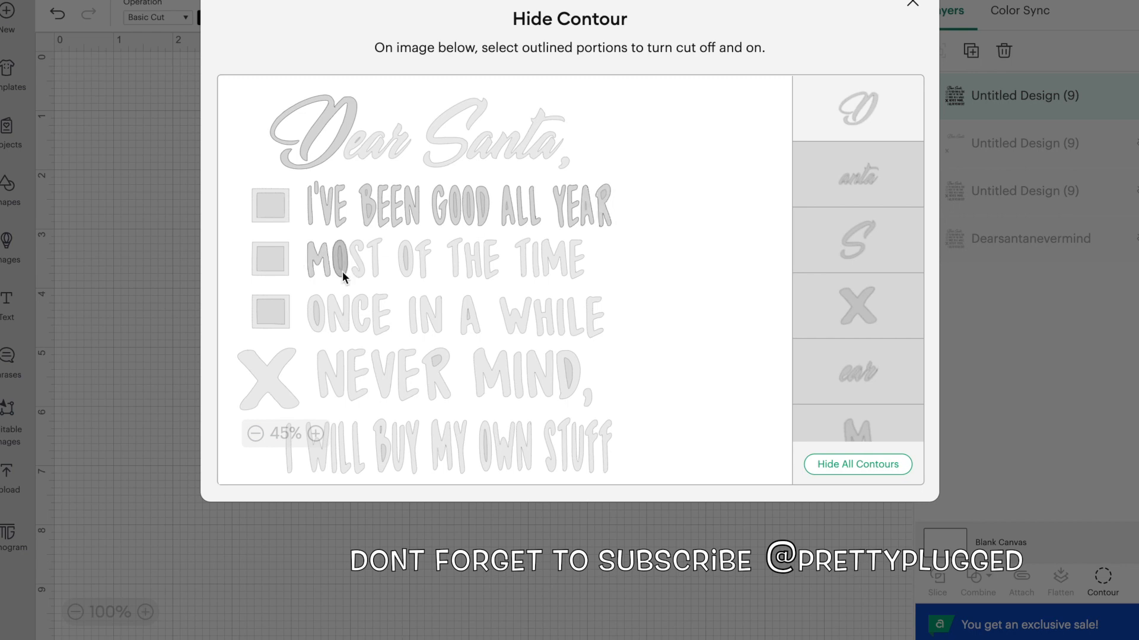
{"action": "left_click", "coordinate": [422, 267]}
{"action": "left_click", "coordinate": [457, 261]}
{"action": "left_click", "coordinate": [474, 268]}
{"action": "left_click", "coordinate": [495, 275]}
{"action": "left_click", "coordinate": [526, 270]}
{"action": "left_click", "coordinate": [548, 271]}
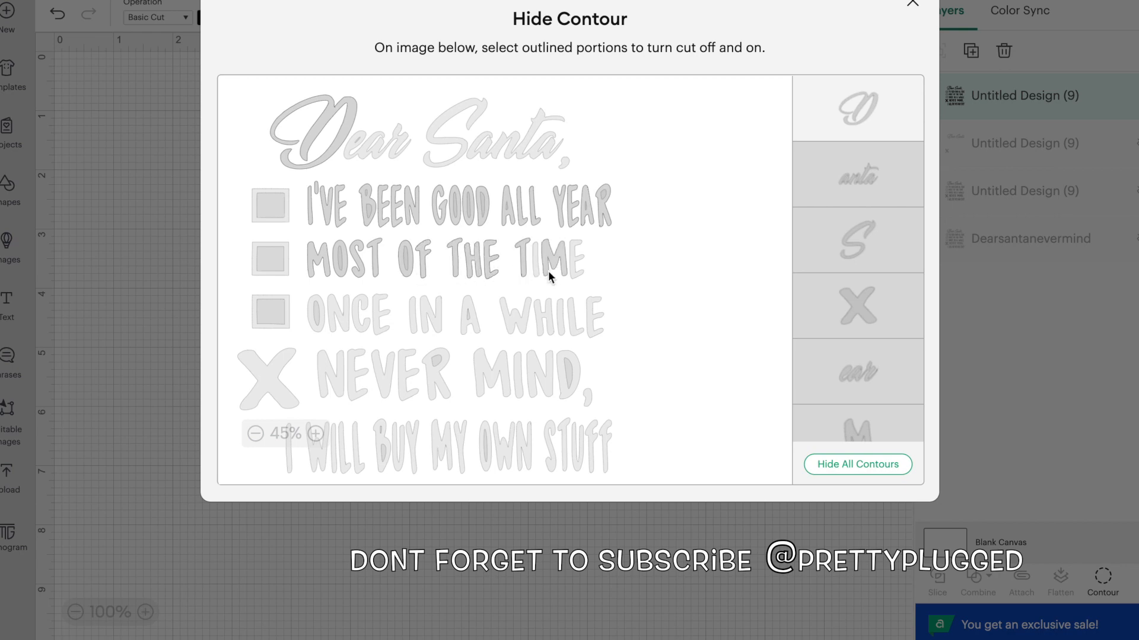
{"action": "left_click", "coordinate": [573, 264]}
Turn the letters of "ONCE IN A WHILE" back on in the second copy's contours
{"action": "left_click", "coordinate": [592, 314]}
{"action": "left_click", "coordinate": [579, 315]}
{"action": "left_click", "coordinate": [561, 313]}
{"action": "left_click", "coordinate": [541, 317]}
{"action": "left_click", "coordinate": [510, 315]}
{"action": "left_click", "coordinate": [475, 324]}
{"action": "left_click", "coordinate": [436, 324]}
{"action": "left_click", "coordinate": [412, 323]}
{"action": "left_click", "coordinate": [381, 318]}
{"action": "left_click", "coordinate": [355, 315]}
{"action": "left_click", "coordinate": [338, 314]}
{"action": "left_click", "coordinate": [320, 320]}
Turn the three checkboxes back on, leave the "D" of "Dear" hidden, and close Contour
{"action": "left_click", "coordinate": [287, 296]}
{"action": "left_click", "coordinate": [271, 206]}
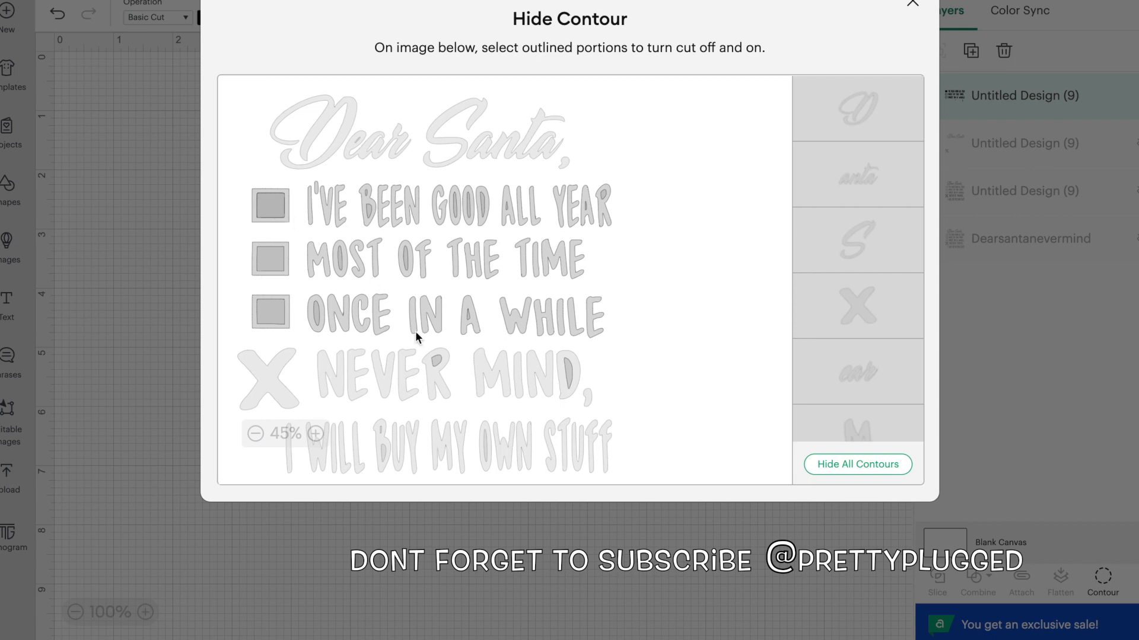
{"action": "left_click", "coordinate": [674, 532]}
{"action": "left_click", "coordinate": [593, 402]}
{"action": "left_click", "coordinate": [584, 388]}
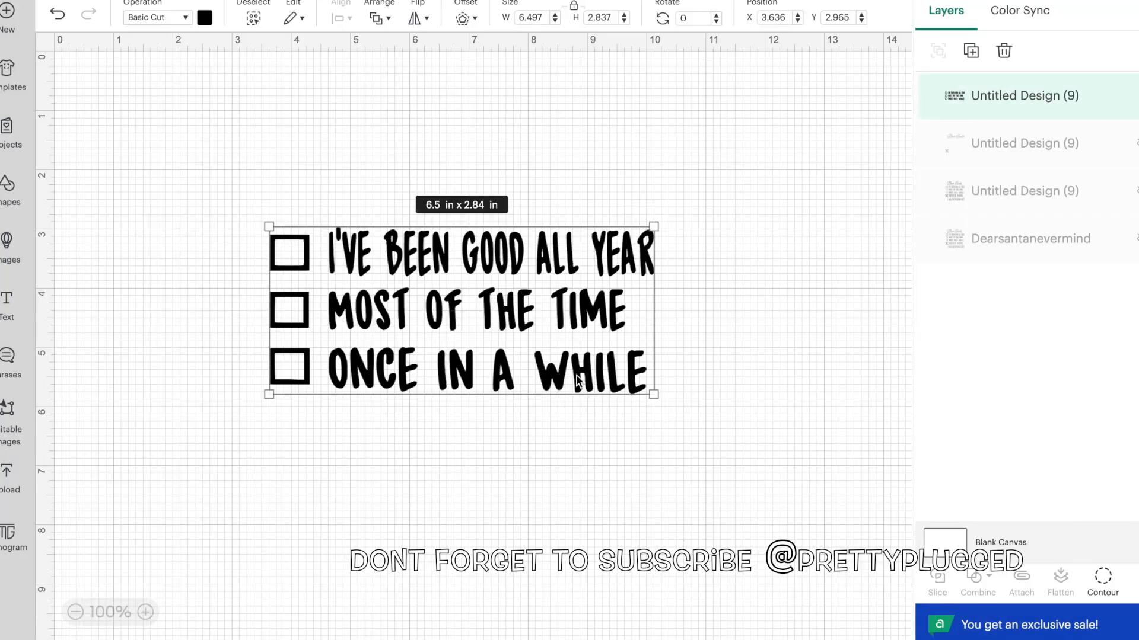
Show the Dearsantanevermind layer and place the black checklist piece beside it, at about X 6.553, Y 1.757
{"action": "left_click_drag", "start_coordinate": [654, 286], "coordinate": [818, 305]}
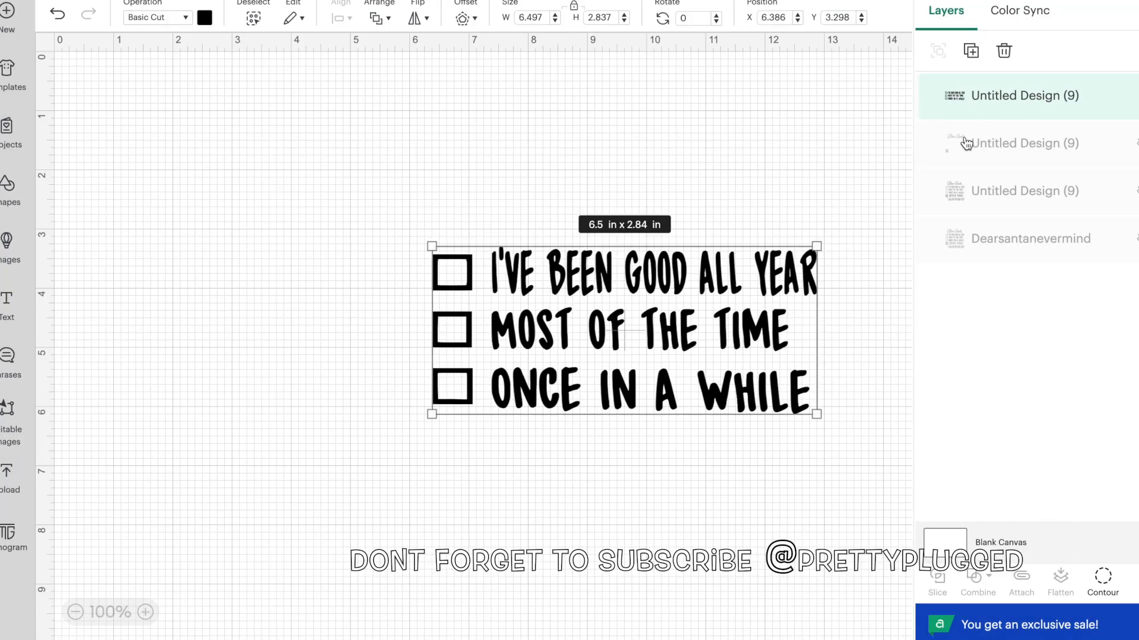
{"action": "left_click", "coordinate": [1097, 238]}
{"action": "left_click", "coordinate": [408, 364]}
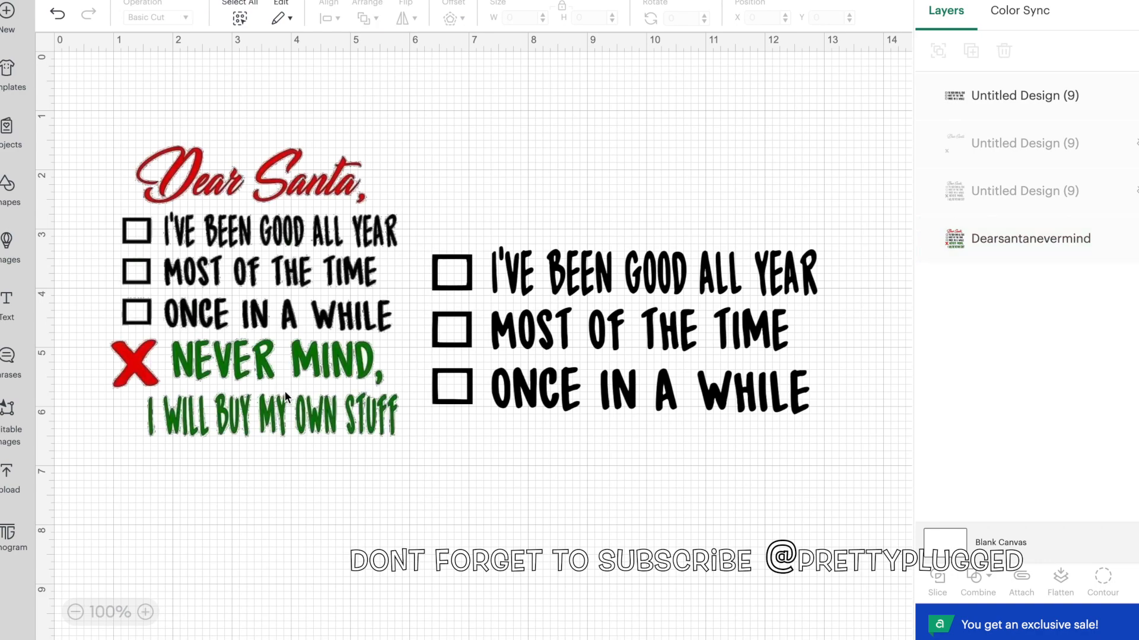
{"action": "left_click", "coordinate": [484, 308]}
{"action": "left_click_drag", "start_coordinate": [499, 318], "coordinate": [560, 213]}
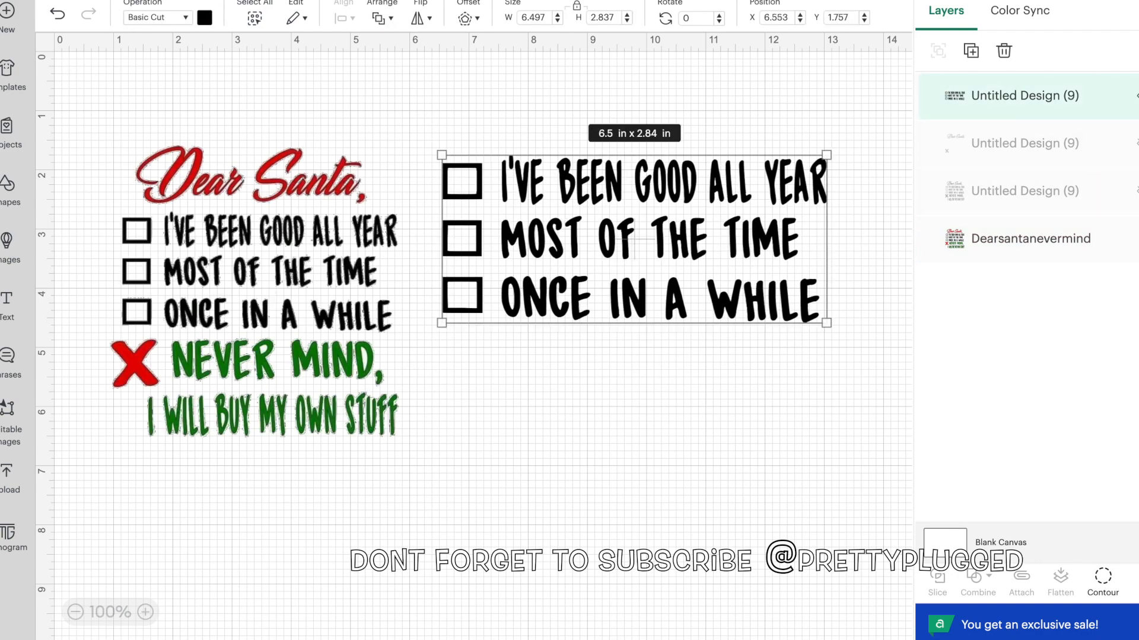
Hide the checklist and Dearsantanevermind layers, then show the remaining full black copy and place it at about X 0.361, Y 1.048
{"action": "left_click", "coordinate": [1137, 95]}
{"action": "left_click", "coordinate": [1136, 238]}
{"action": "left_click", "coordinate": [1067, 205]}
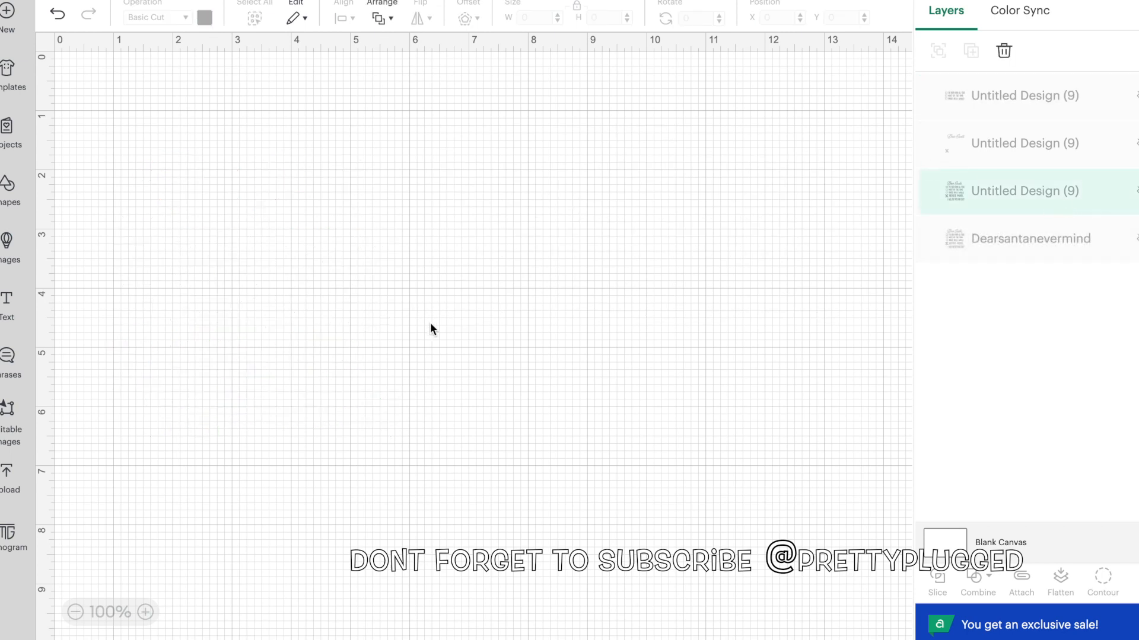
{"action": "left_click", "coordinate": [1136, 191]}
{"action": "left_click_drag", "start_coordinate": [413, 300], "coordinate": [224, 321]}
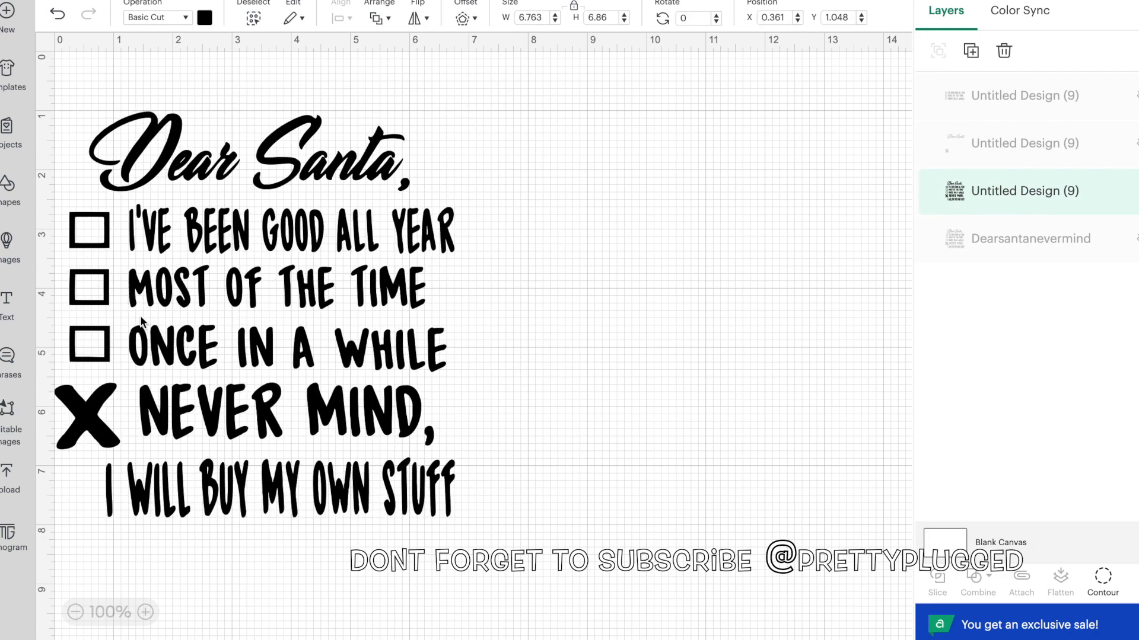
In Contour, hide all contours of the remaining black copy, including the "D", and turn the letters of "NEVER" back on
{"action": "left_click", "coordinate": [1102, 584]}
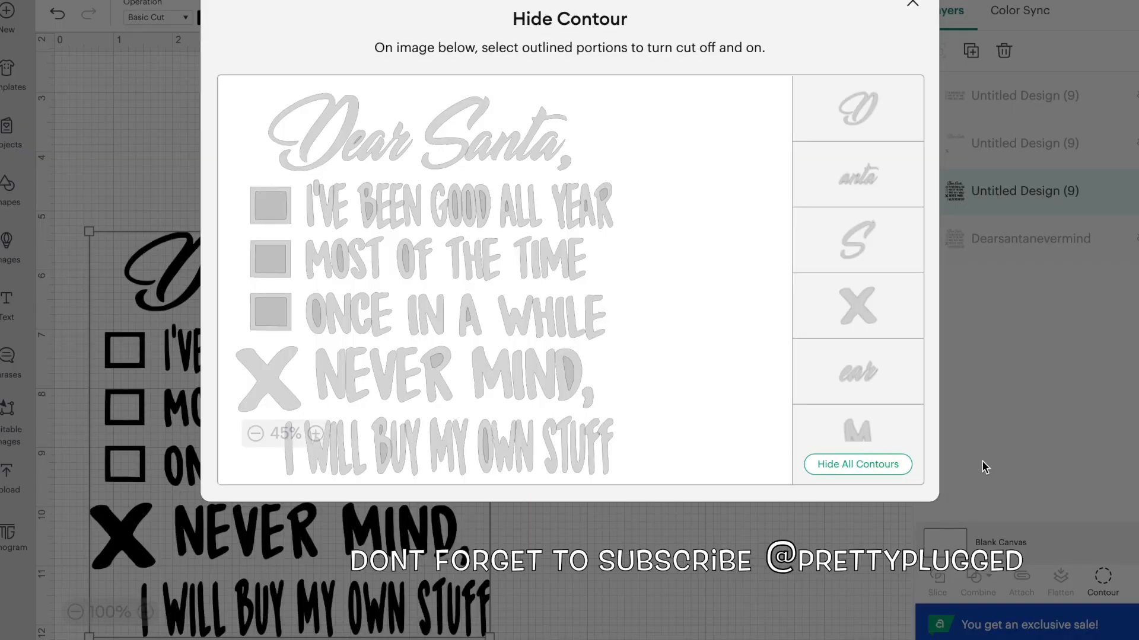
{"action": "left_click", "coordinate": [876, 466]}
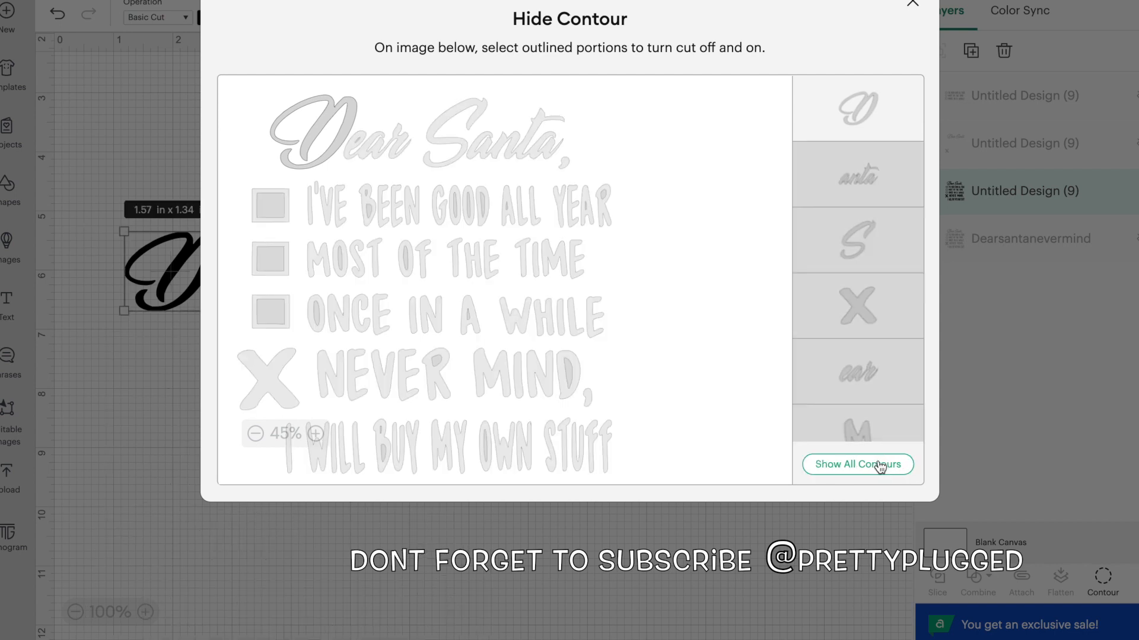
{"action": "left_click", "coordinate": [338, 389]}
{"action": "left_click", "coordinate": [348, 376]}
{"action": "left_click", "coordinate": [303, 148]}
{"action": "left_click", "coordinate": [302, 148]}
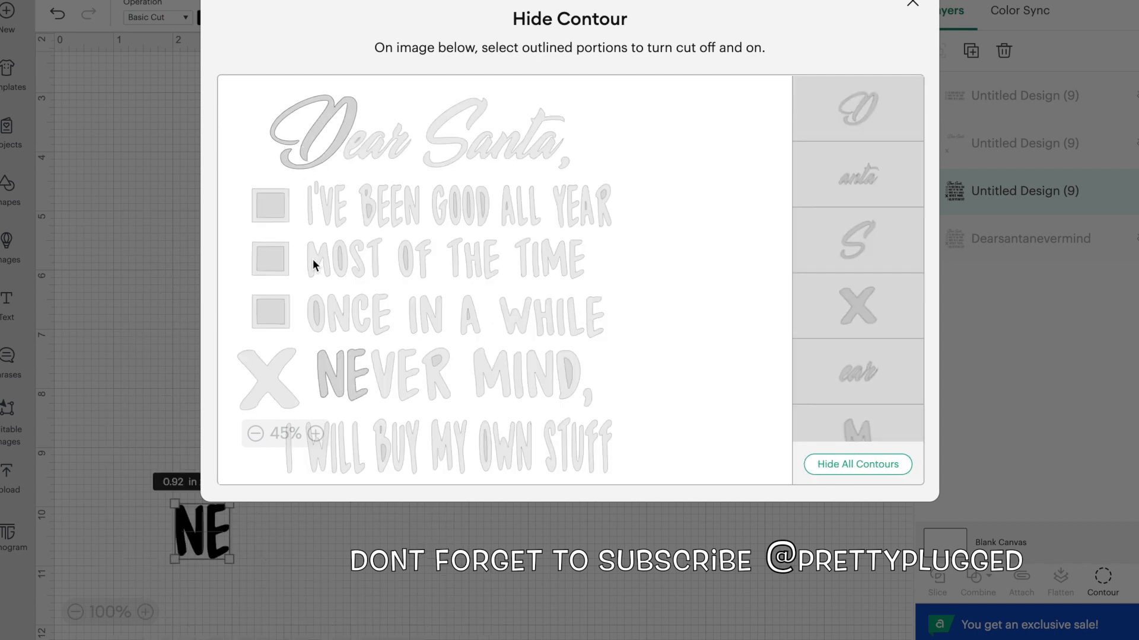
{"action": "left_click", "coordinate": [382, 388]}
{"action": "left_click", "coordinate": [403, 396]}
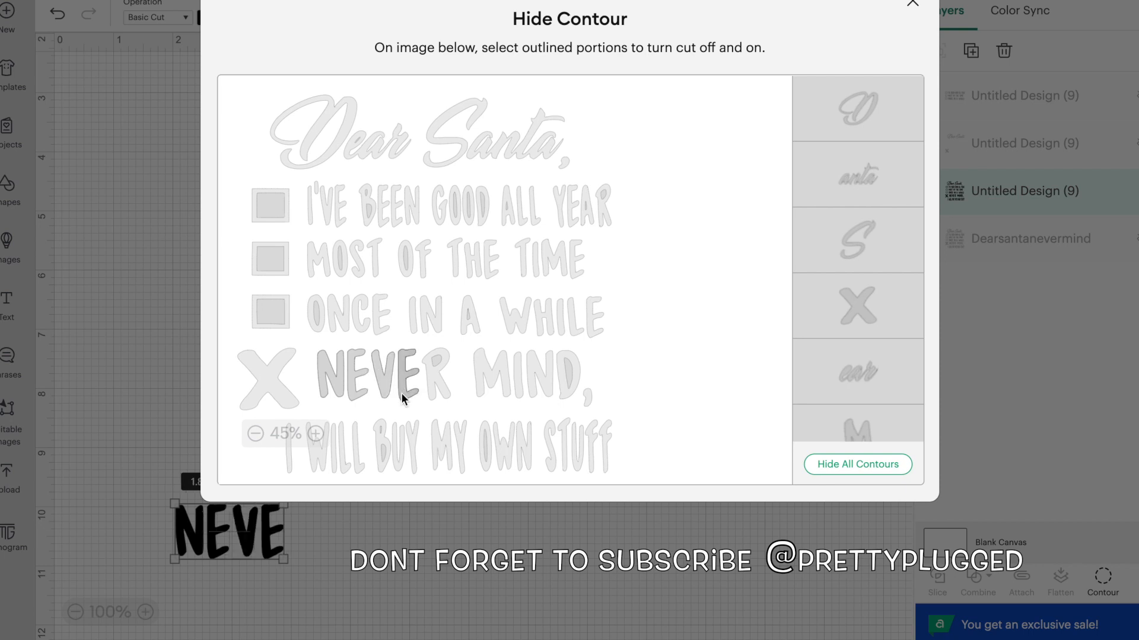
{"action": "left_click", "coordinate": [436, 371]}
Turn the letters and comma of "MIND," back on in the contours
{"action": "left_click", "coordinate": [498, 377]}
{"action": "left_click", "coordinate": [519, 381]}
{"action": "left_click", "coordinate": [541, 377]}
{"action": "left_click", "coordinate": [568, 373]}
{"action": "left_click", "coordinate": [566, 376]}
{"action": "left_click", "coordinate": [571, 381]}
{"action": "left_click", "coordinate": [578, 386]}
{"action": "left_click", "coordinate": [570, 378]}
{"action": "left_click", "coordinate": [586, 397]}
{"action": "scroll", "coordinate": [864, 314], "scroll_direction": "down", "scroll_amount": 15}
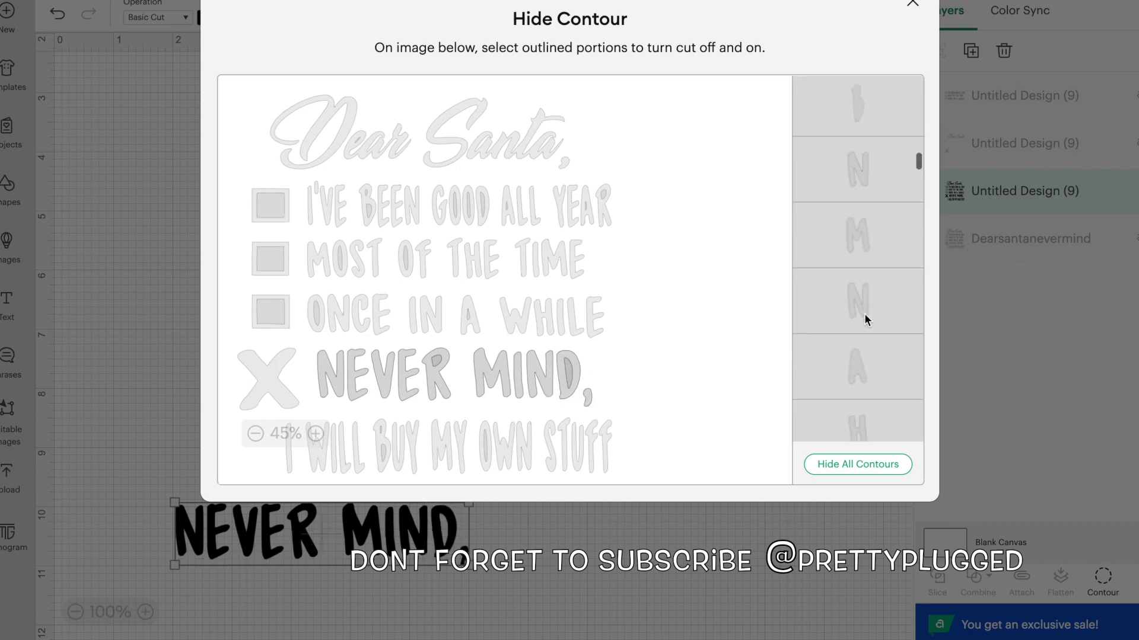
Turn the letters of "I WILL BUY" back on in the contours
{"action": "left_click", "coordinate": [286, 458]}
{"action": "left_click", "coordinate": [317, 453]}
{"action": "left_click", "coordinate": [334, 453]}
{"action": "left_click", "coordinate": [349, 459]}
{"action": "left_click", "coordinate": [361, 465]}
{"action": "left_click", "coordinate": [380, 464]}
{"action": "left_click", "coordinate": [376, 451]}
{"action": "left_click", "coordinate": [383, 452]}
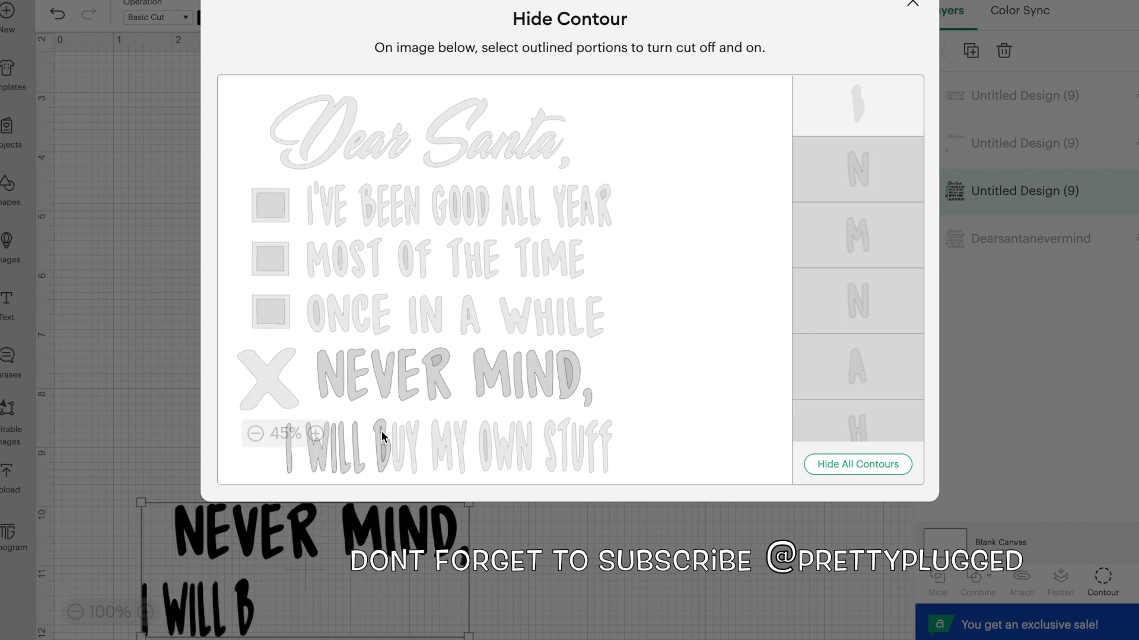
{"action": "left_click", "coordinate": [398, 448]}
{"action": "left_click", "coordinate": [413, 444]}
Turn the letters of "MY OWN STUFF" back on in the contours and close Contour
{"action": "left_click", "coordinate": [439, 451]}
{"action": "left_click", "coordinate": [481, 455]}
{"action": "left_click", "coordinate": [485, 448]}
{"action": "left_click", "coordinate": [492, 459]}
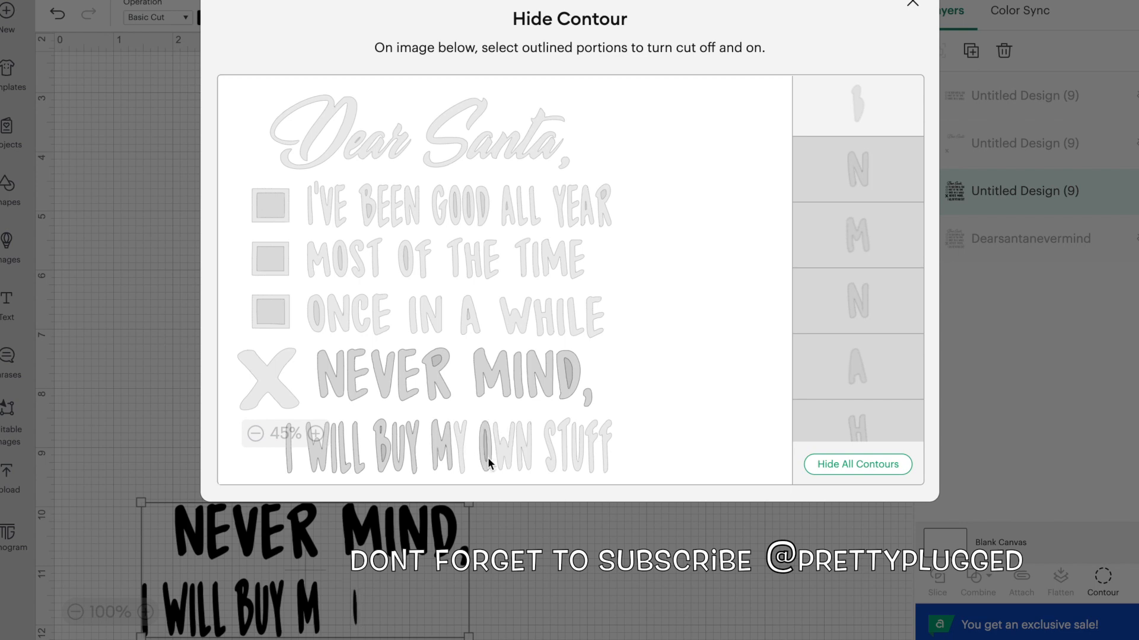
{"action": "left_click", "coordinate": [487, 458]}
{"action": "left_click", "coordinate": [496, 459]}
{"action": "left_click", "coordinate": [489, 465]}
{"action": "left_click", "coordinate": [485, 450]}
{"action": "left_click", "coordinate": [522, 449]}
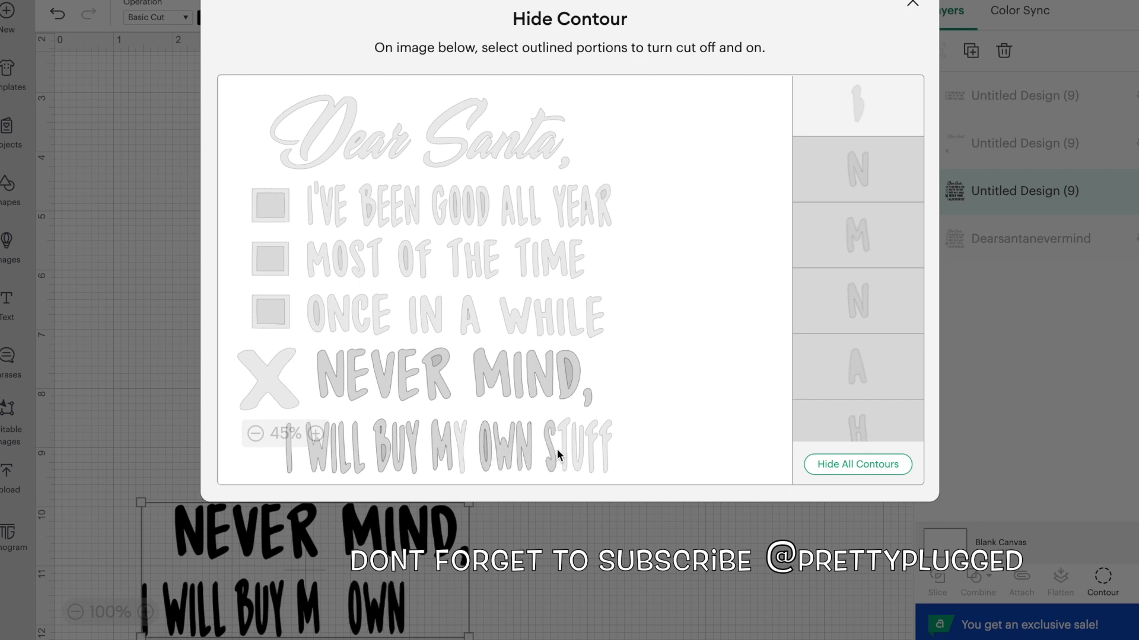
{"action": "left_click", "coordinate": [553, 449]}
{"action": "left_click", "coordinate": [563, 446]}
{"action": "left_click", "coordinate": [584, 455]}
{"action": "left_click", "coordinate": [589, 457]}
{"action": "left_click", "coordinate": [604, 461]}
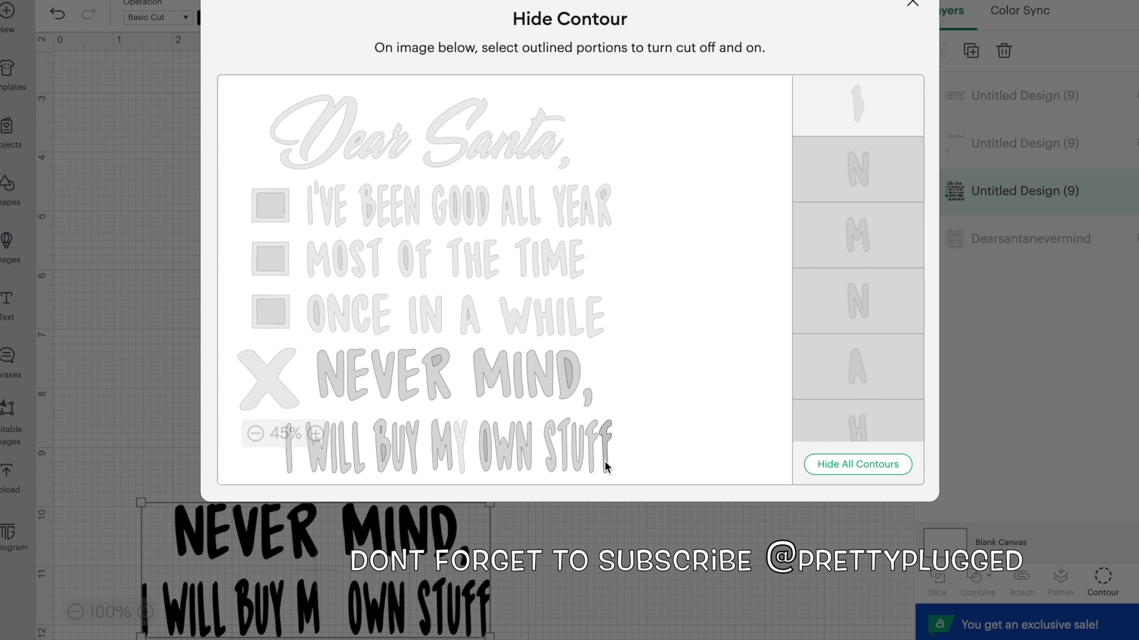
{"action": "left_click", "coordinate": [457, 442]}
{"action": "left_click", "coordinate": [912, 3]}
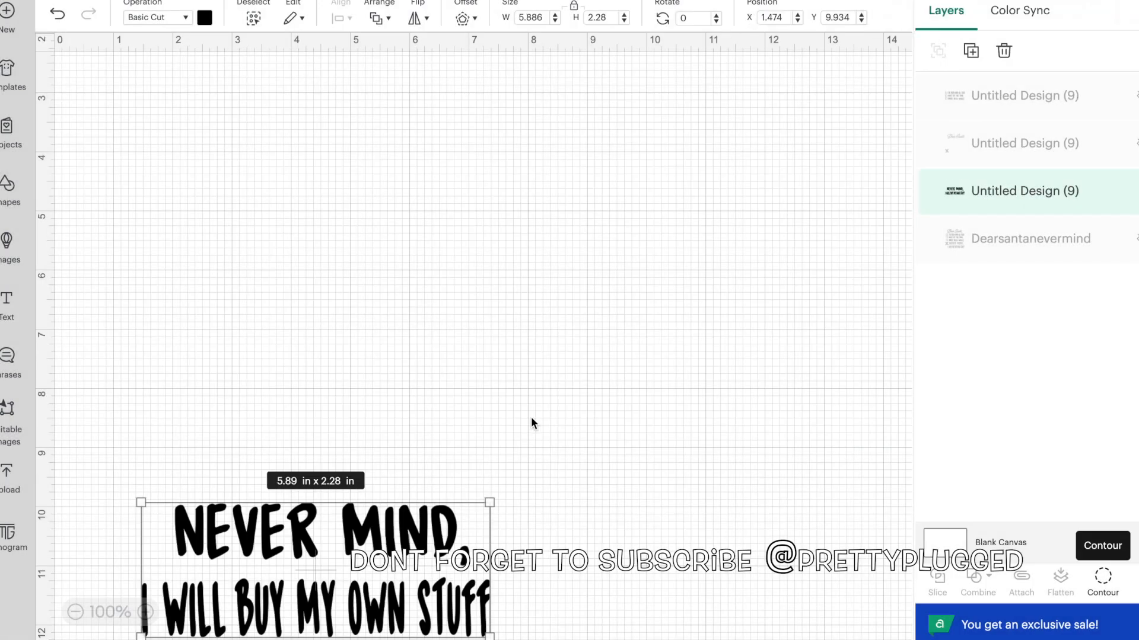
Change the material color of the "NEVER MIND, I WILL BUY MY OWN STUFF" piece to green and place it at about X 7.738, Y 6.781
{"action": "left_click_drag", "start_coordinate": [369, 556], "coordinate": [444, 375]}
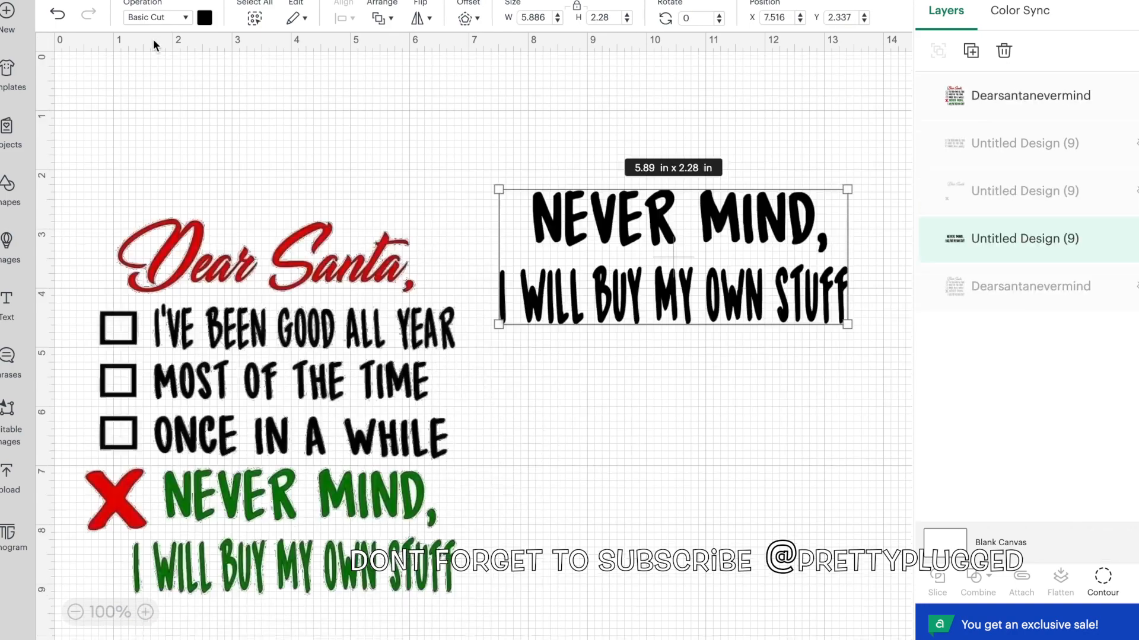
{"action": "left_click", "coordinate": [206, 18]}
{"action": "left_click", "coordinate": [305, 134]}
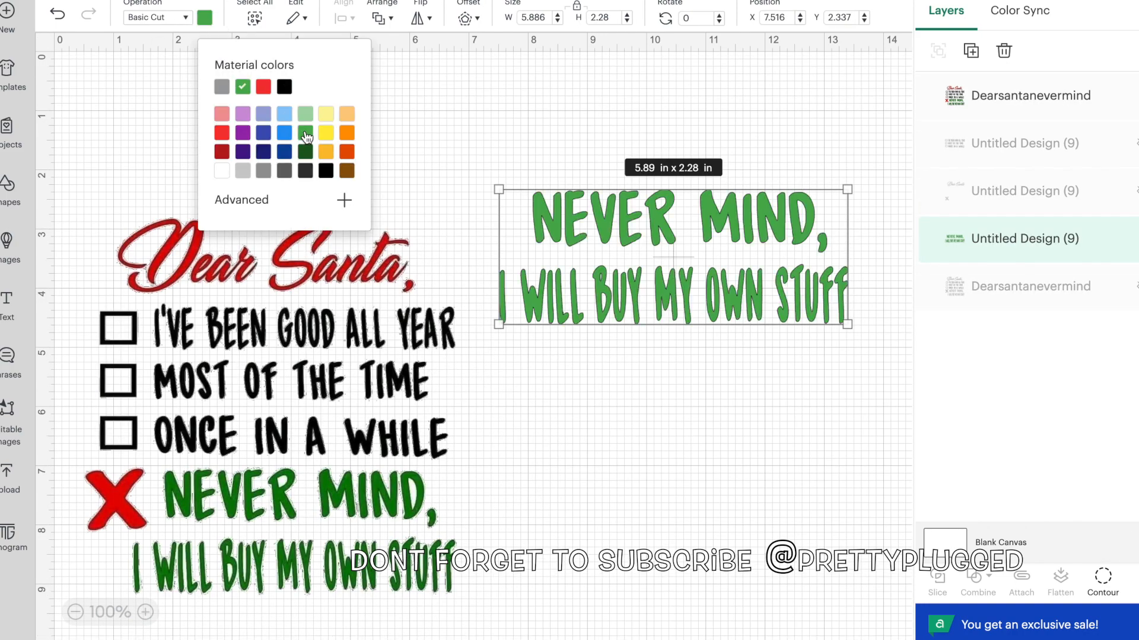
{"action": "left_click_drag", "start_coordinate": [685, 230], "coordinate": [698, 494]}
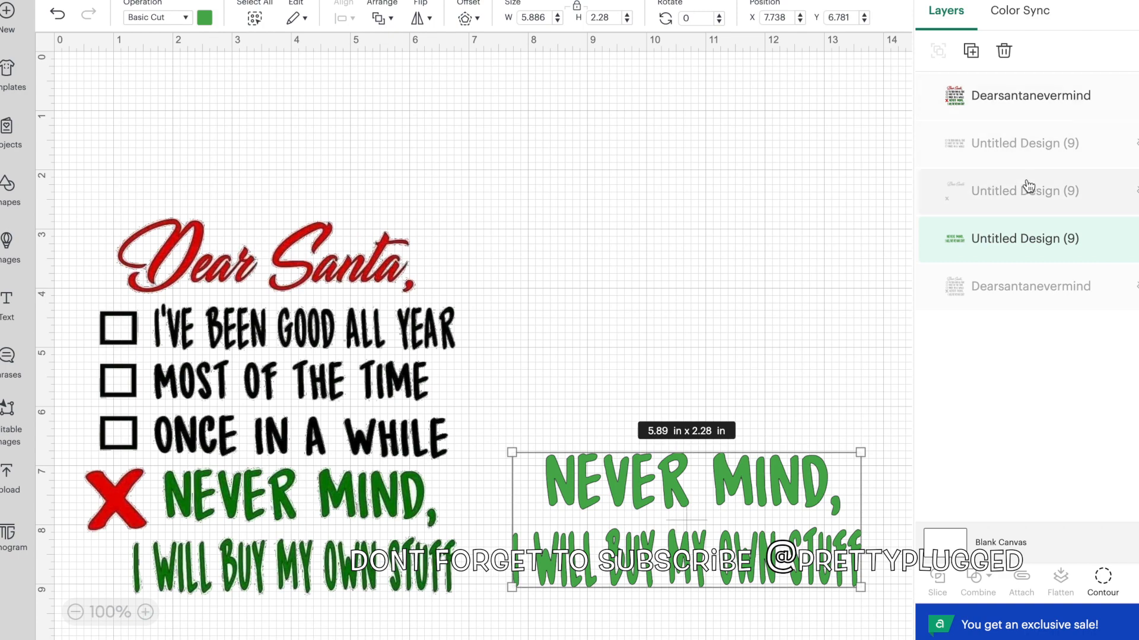
Show the black and red layers and arrange them with the green text as in the original, moving the original to about X 1.236, Y 1.819
{"action": "left_click", "coordinate": [1136, 143]}
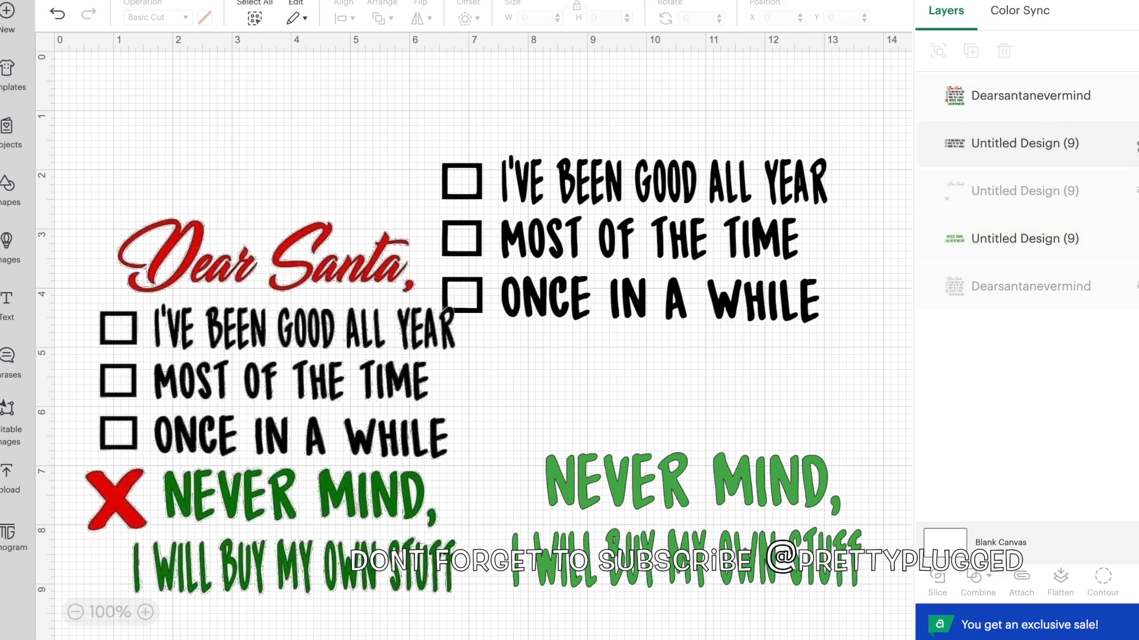
{"action": "left_click", "coordinate": [1135, 190]}
{"action": "left_click_drag", "start_coordinate": [639, 263], "coordinate": [739, 336]}
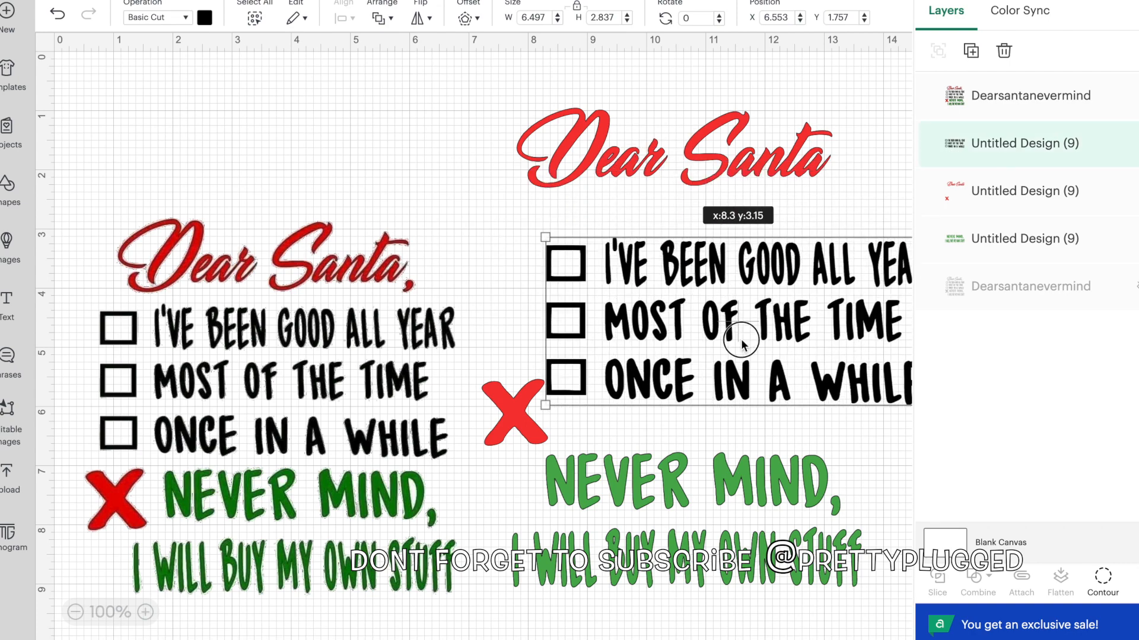
{"action": "left_click_drag", "start_coordinate": [347, 386], "coordinate": [489, 491]}
{"action": "left_click", "coordinate": [511, 411]}
{"action": "left_click_drag", "start_coordinate": [864, 285], "coordinate": [796, 323]}
{"action": "left_click_drag", "start_coordinate": [294, 307], "coordinate": [205, 325]}
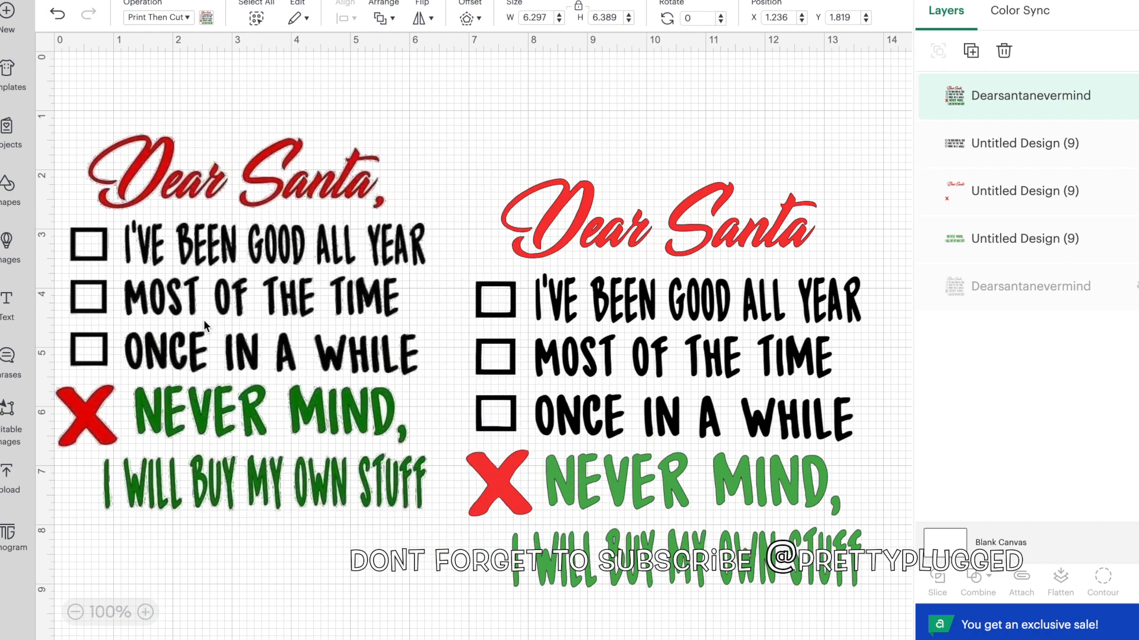
Group the black, red and green layers and scale the group down to about 5.763 by 5.973 in
{"action": "left_click_drag", "start_coordinate": [523, 170], "coordinate": [849, 587]}
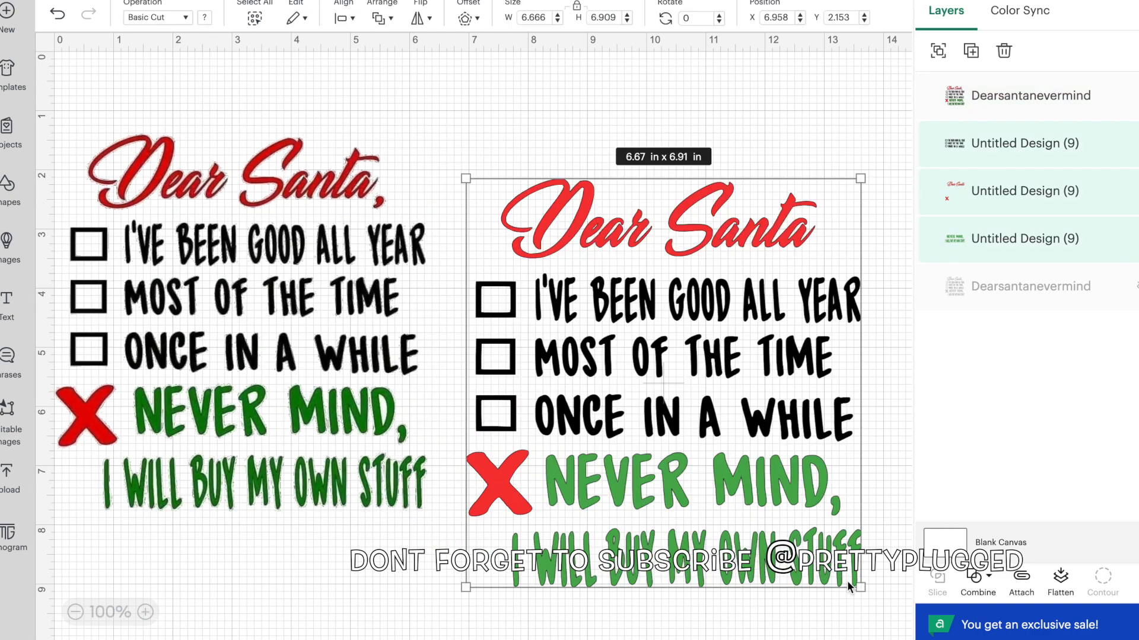
{"action": "left_click", "coordinate": [937, 50]}
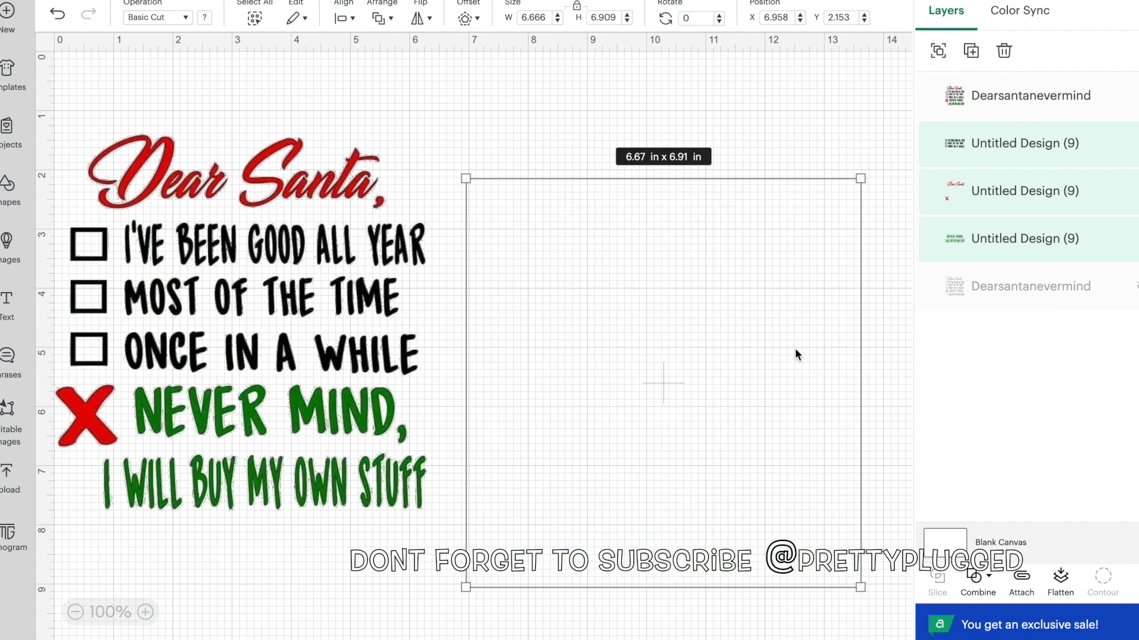
{"action": "left_click_drag", "start_coordinate": [860, 178], "coordinate": [813, 256]}
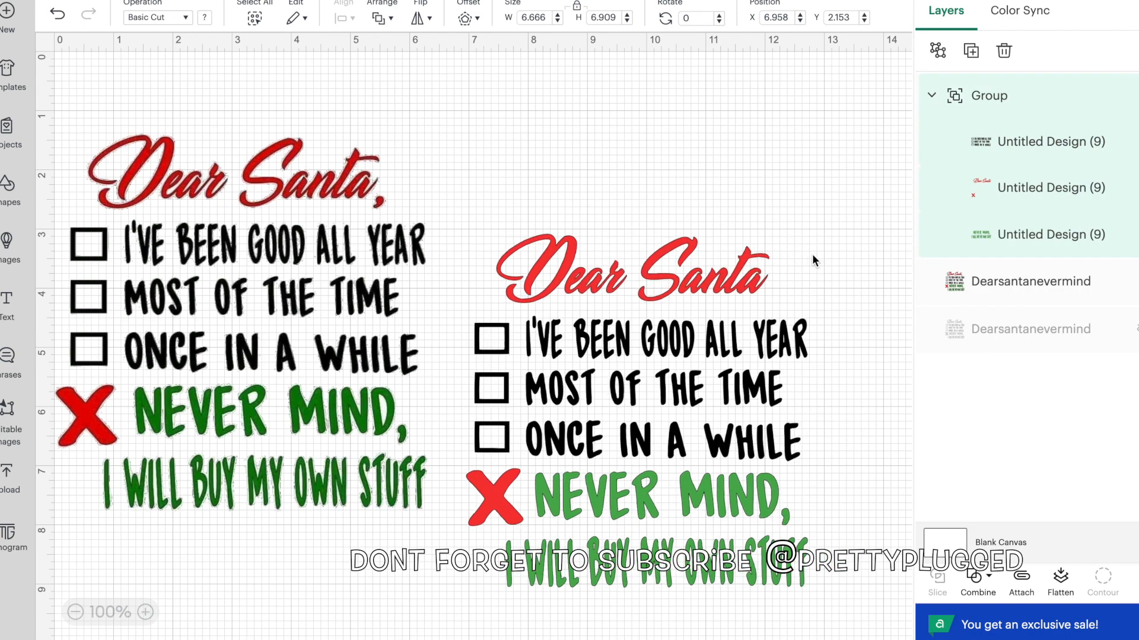
Overlay the group on the original design and resize it to match, to about 6.12 by 6.36 in
{"action": "left_click_drag", "start_coordinate": [593, 240], "coordinate": [645, 55]}
{"action": "left_click_drag", "start_coordinate": [208, 142], "coordinate": [305, 201]}
{"action": "left_click_drag", "start_coordinate": [672, 202], "coordinate": [307, 359]}
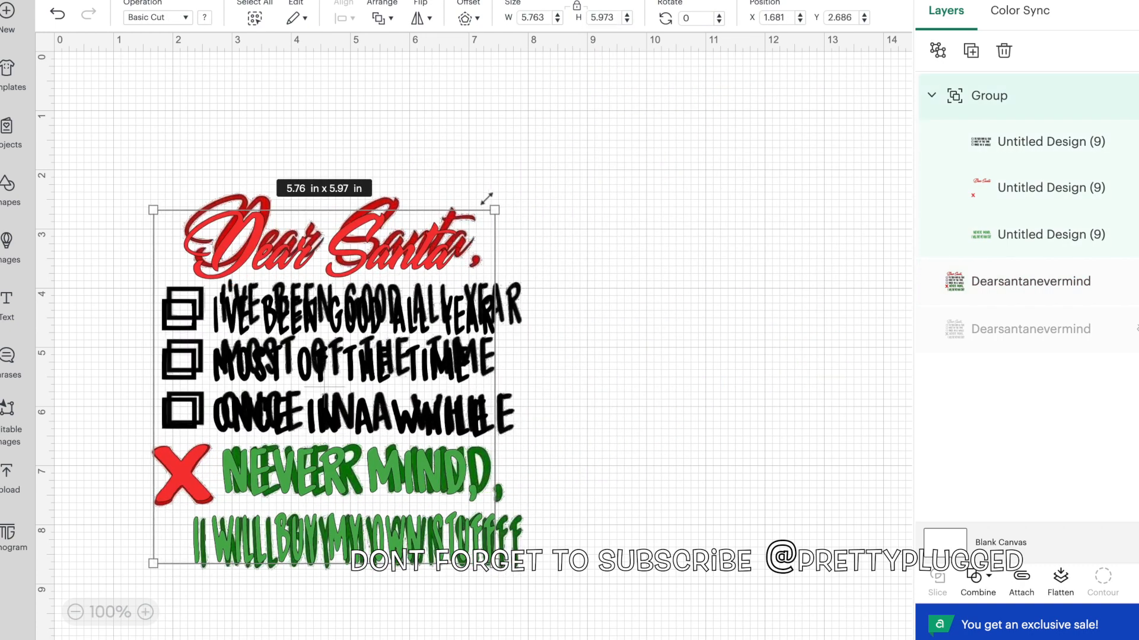
{"action": "left_click_drag", "start_coordinate": [495, 210], "coordinate": [521, 192]}
{"action": "left_click_drag", "start_coordinate": [521, 564], "coordinate": [521, 571]}
{"action": "left_click_drag", "start_coordinate": [415, 460], "coordinate": [419, 462]}
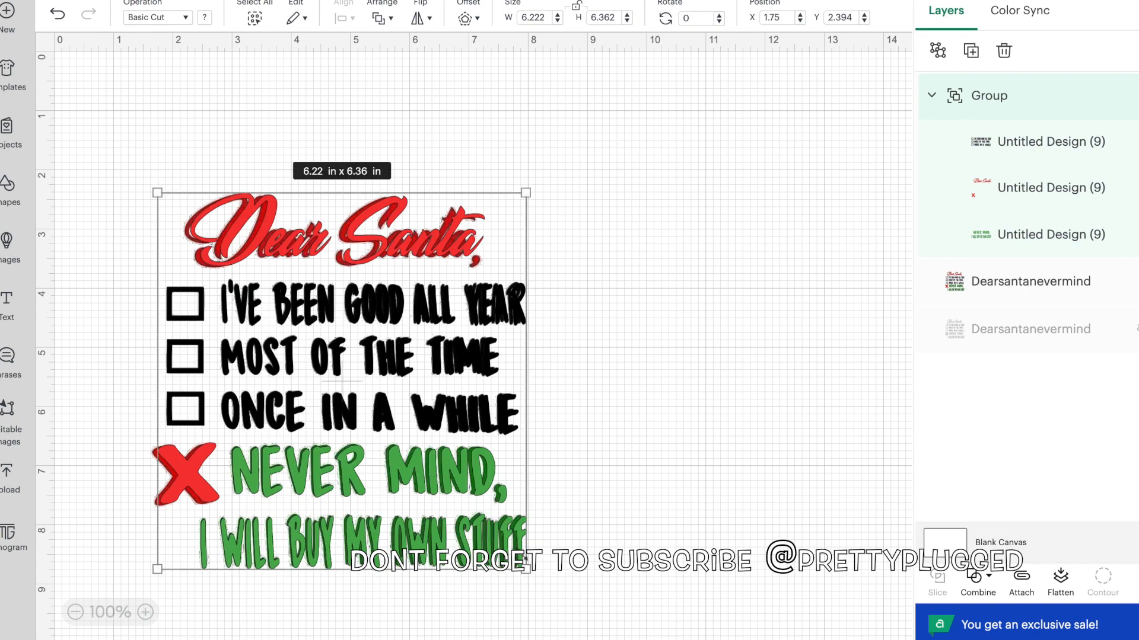
{"action": "left_click_drag", "start_coordinate": [526, 569], "coordinate": [520, 570]}
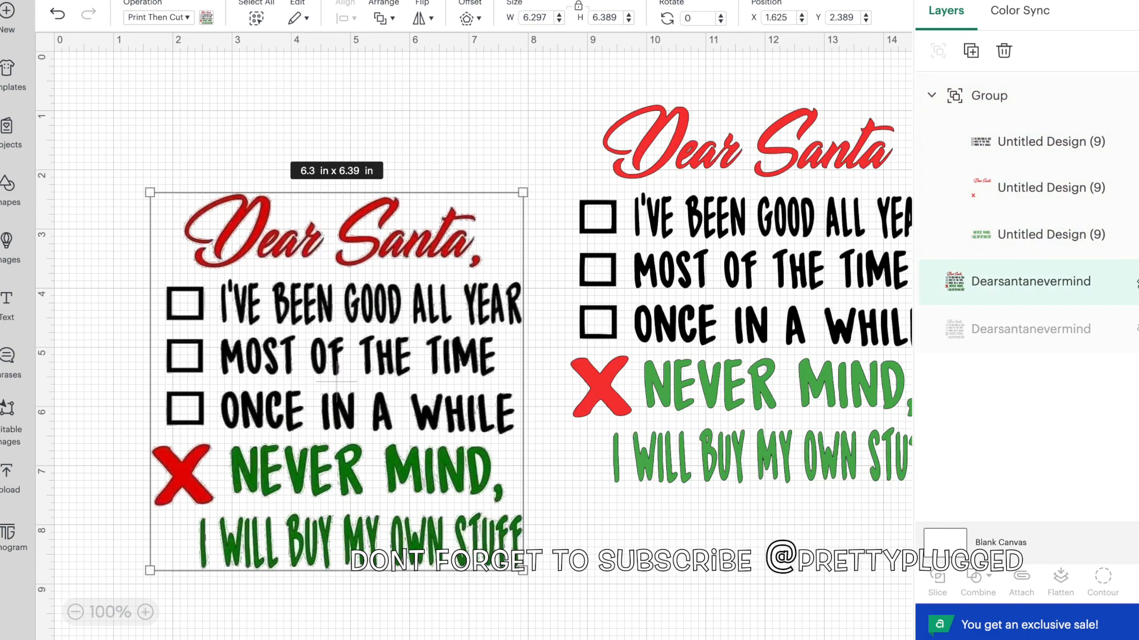
Hide the original Dearsantanevermind layer and move the group to about X 4.083, Y 1.408
{"action": "left_click", "coordinate": [1137, 283]}
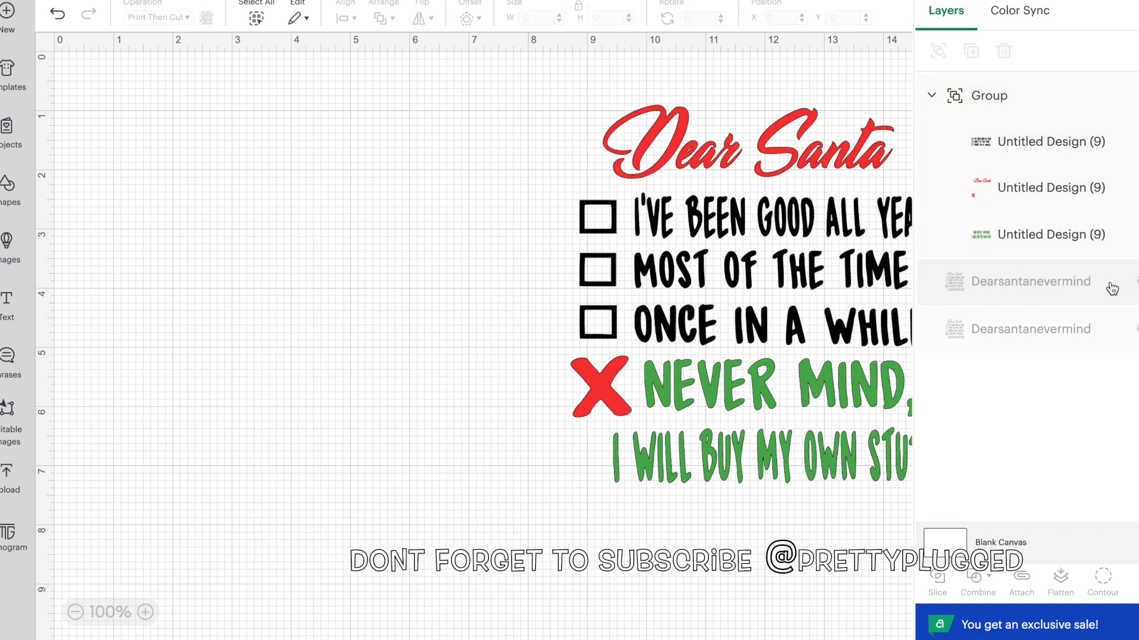
{"action": "left_click_drag", "start_coordinate": [745, 292], "coordinate": [481, 326]}
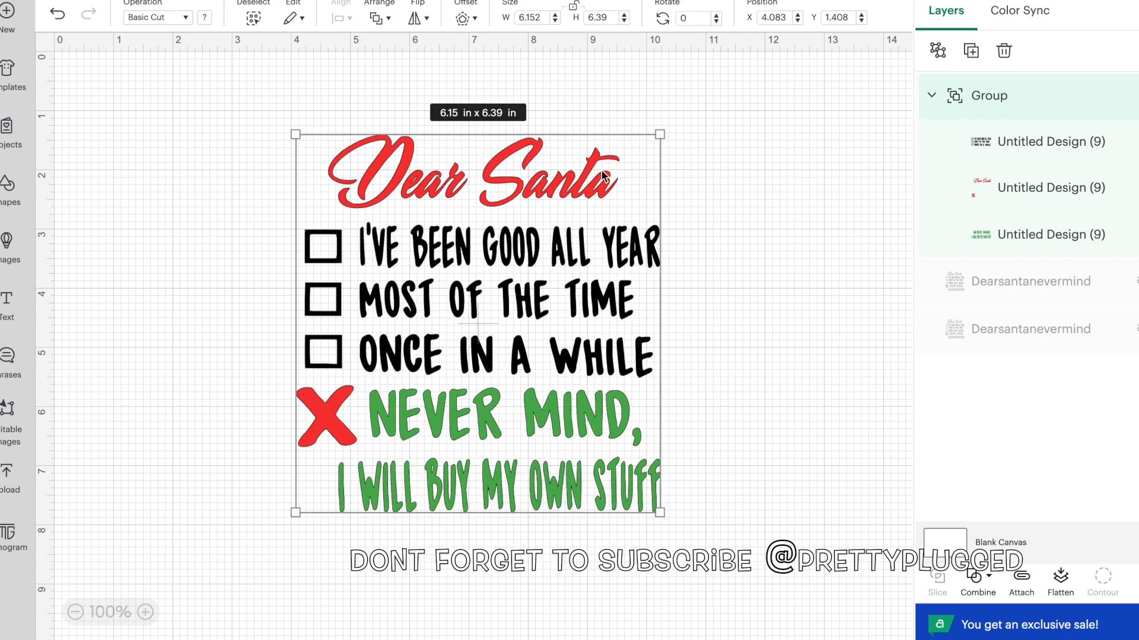
Set the group's size to 10 in wide and 9 in high
{"action": "left_click_drag", "start_coordinate": [543, 12], "coordinate": [502, 20]}
{"action": "left_click", "coordinate": [599, 17]}
{"action": "type", "text": "9"}
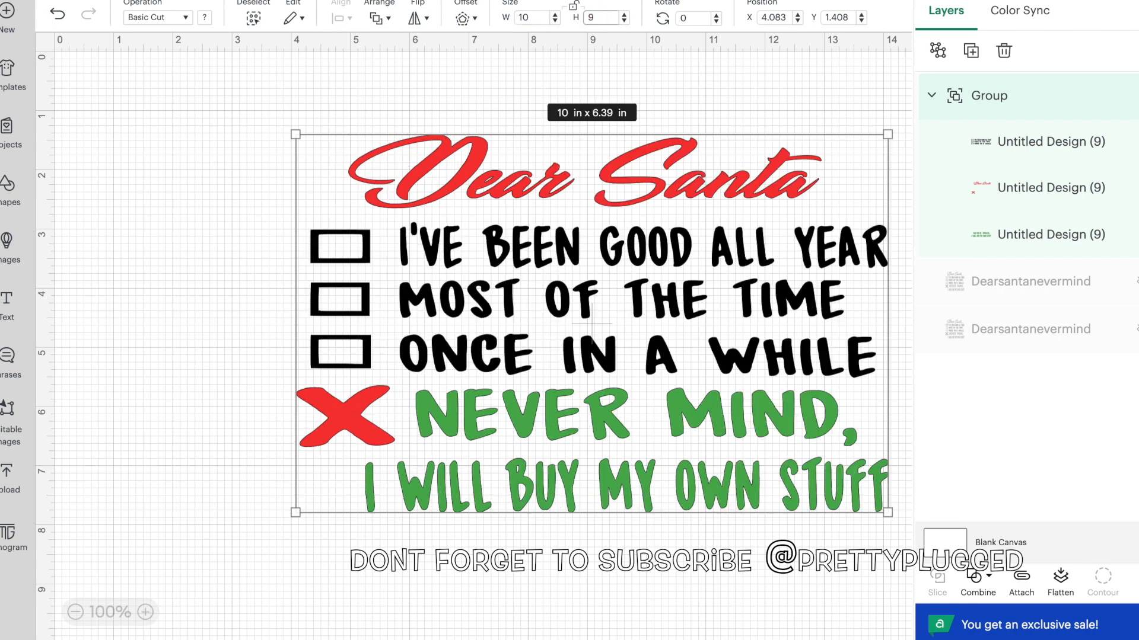
{"action": "key", "text": "Return"}
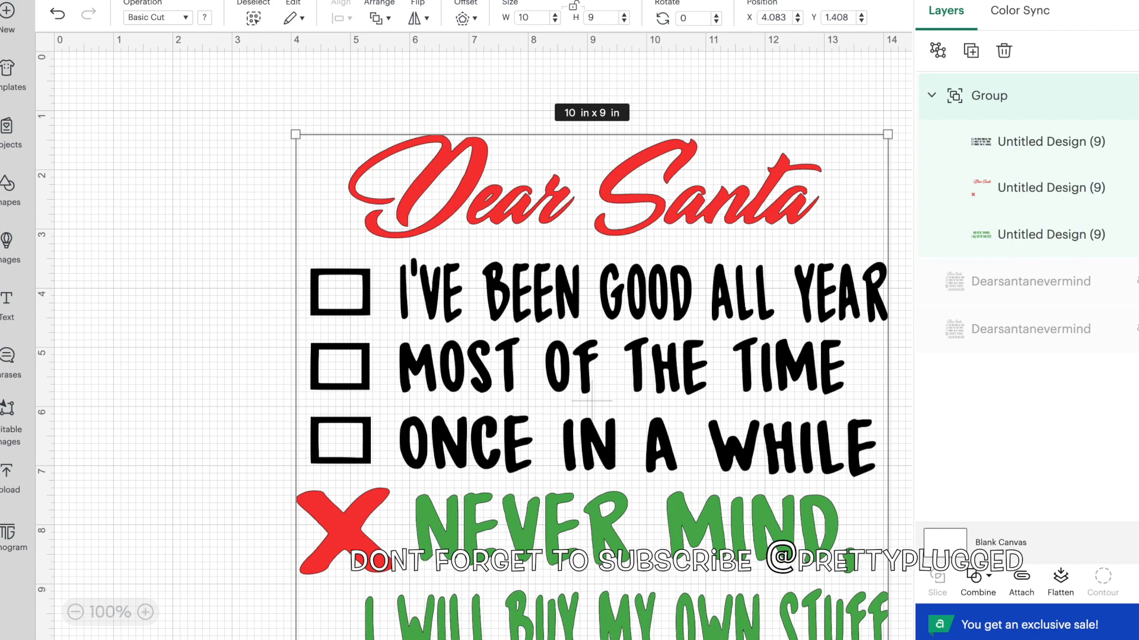
Move the resized Dear Santa group up and toward the left side of the canvas
{"action": "left_click_drag", "start_coordinate": [582, 237], "coordinate": [450, 182]}
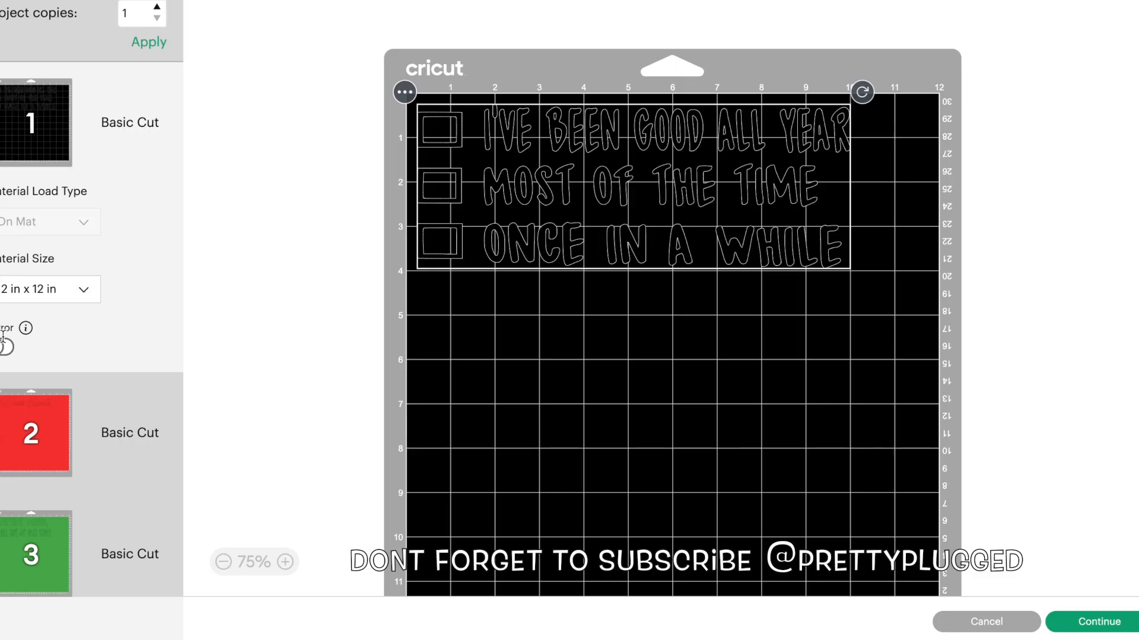
Turn on Mirror for the black, red and green mats and continue to the base material selection
{"action": "left_click", "coordinate": [5, 349]}
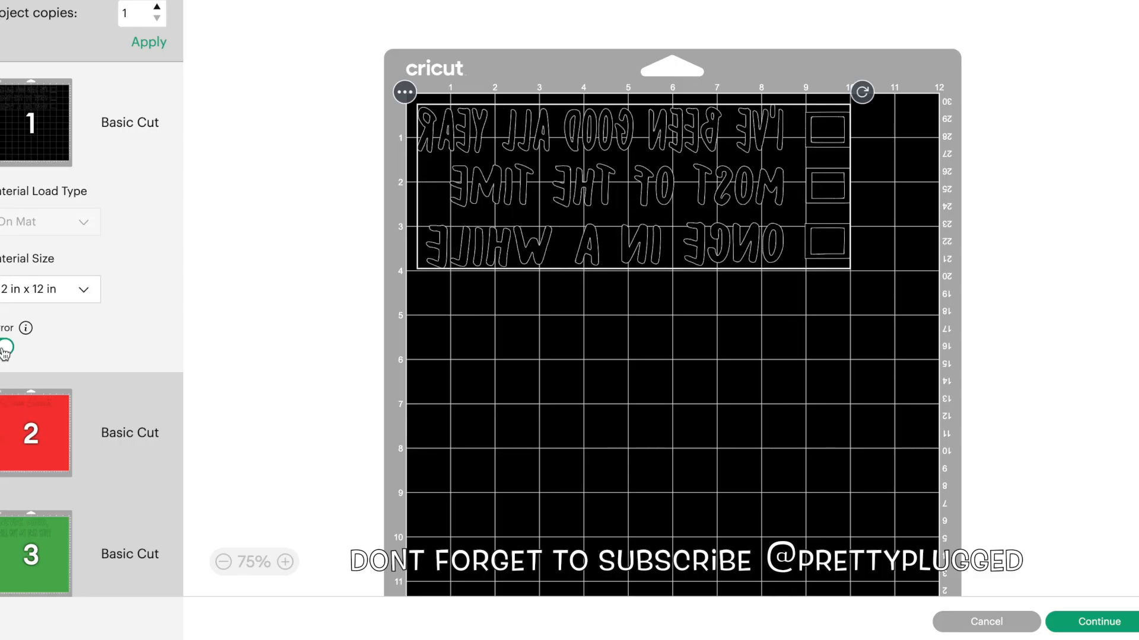
{"action": "left_click", "coordinate": [29, 408]}
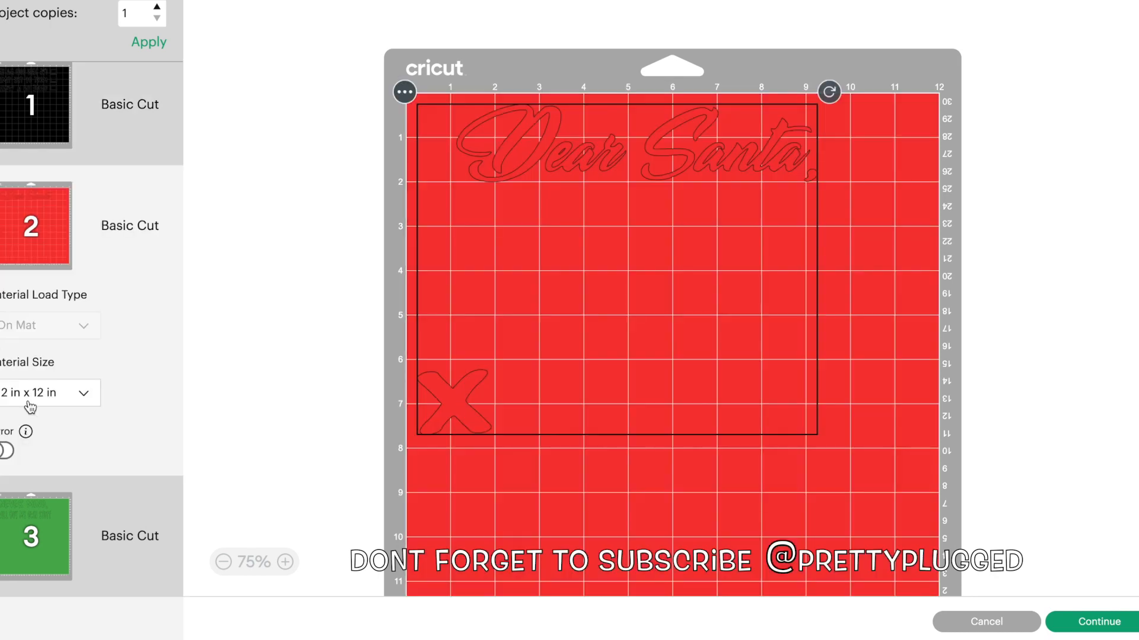
{"action": "left_click", "coordinate": [5, 451]}
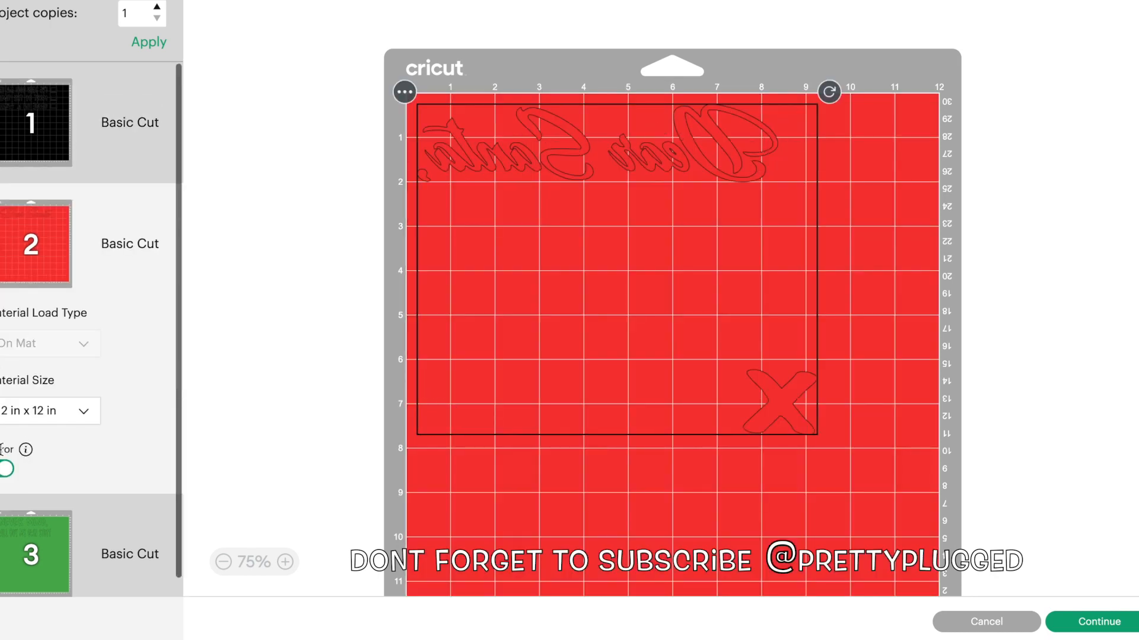
{"action": "left_click", "coordinate": [43, 542]}
{"action": "left_click", "coordinate": [6, 591]}
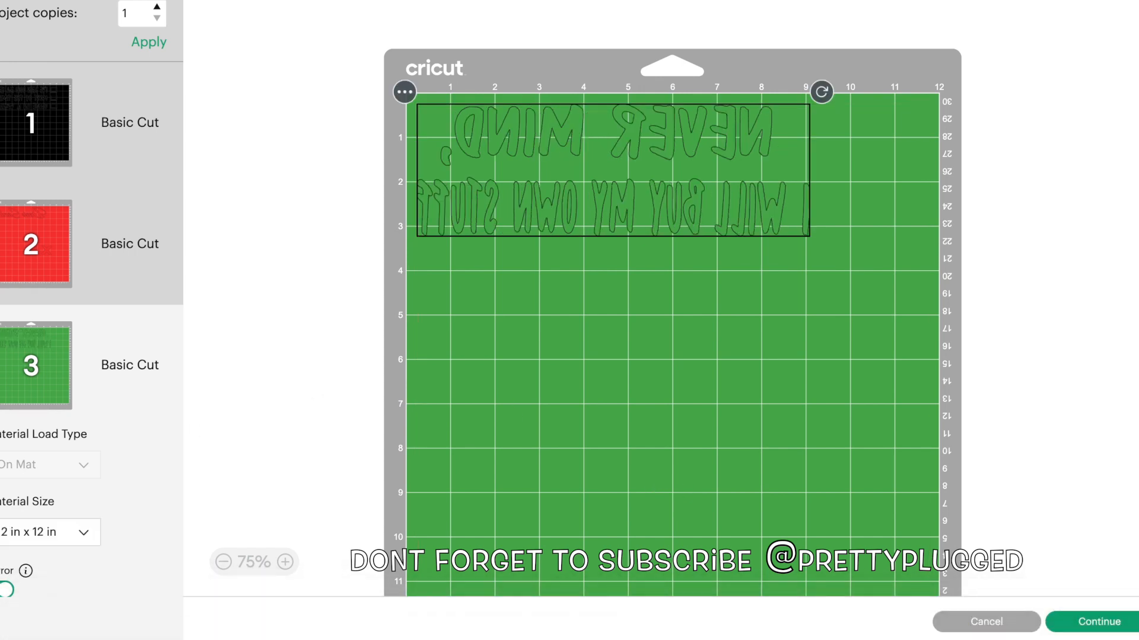
{"action": "left_click", "coordinate": [1117, 623]}
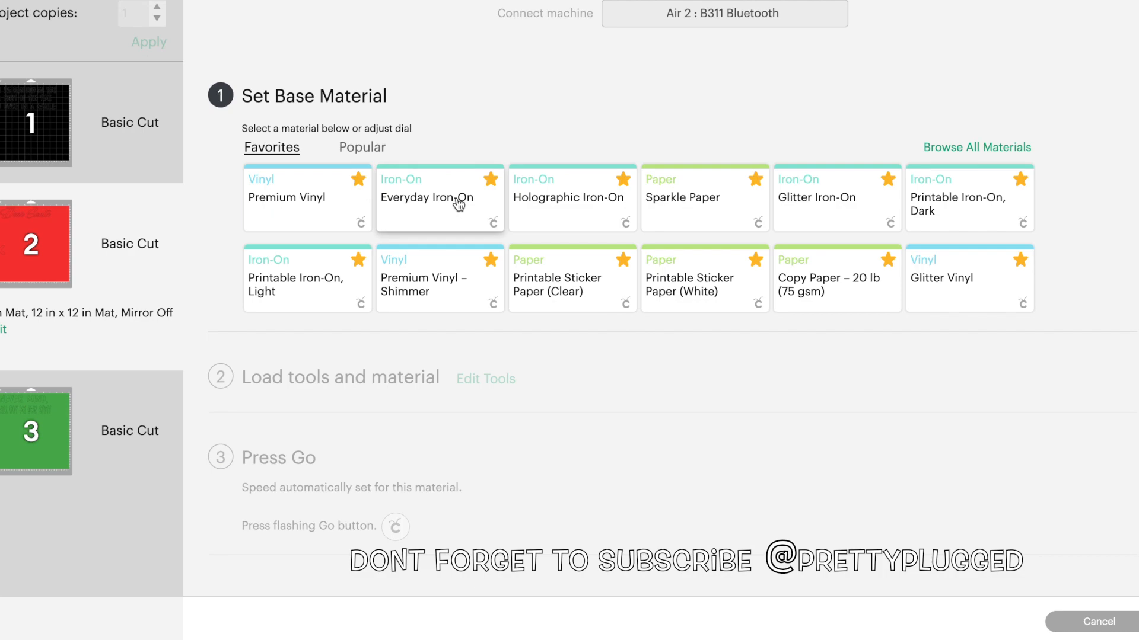